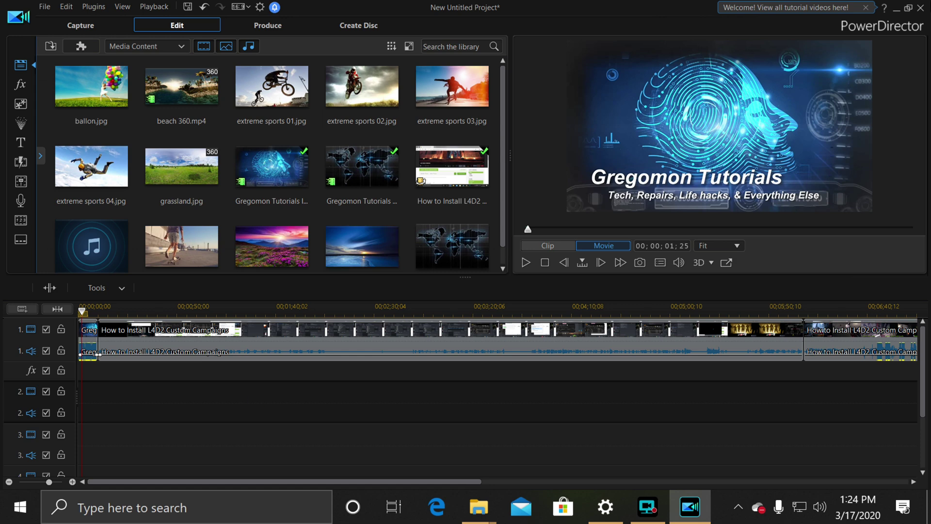
Minimize the open windows, locate the CyberLink Screen Recorder and PowerDirector shortcuts on the desktop, and return to PowerDirector
left_click(894, 10)
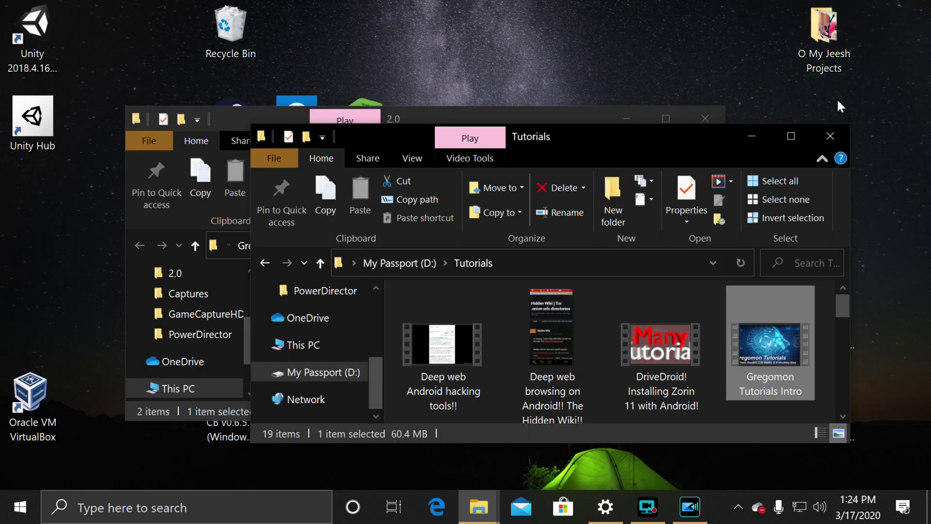
left_click(747, 142)
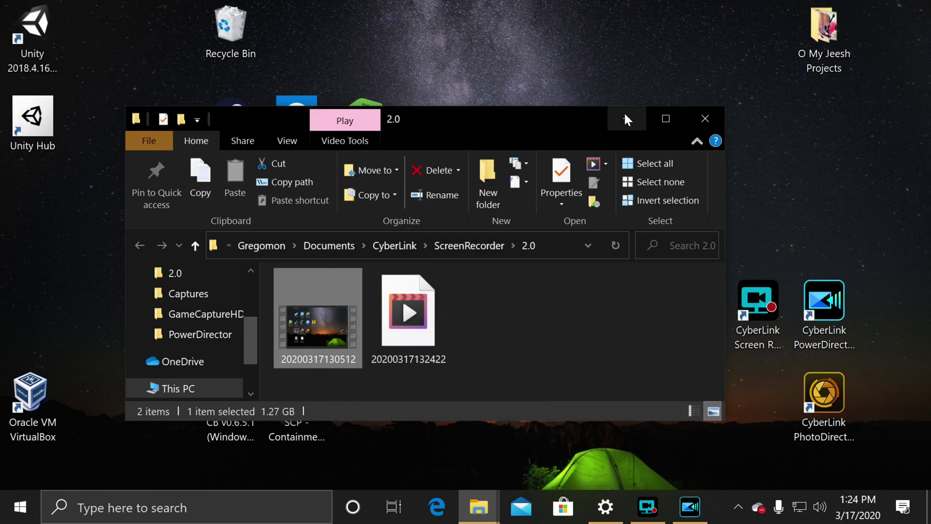
left_click(625, 113)
left_click_drag(716, 270, 764, 358)
left_click(761, 369)
left_click(758, 344)
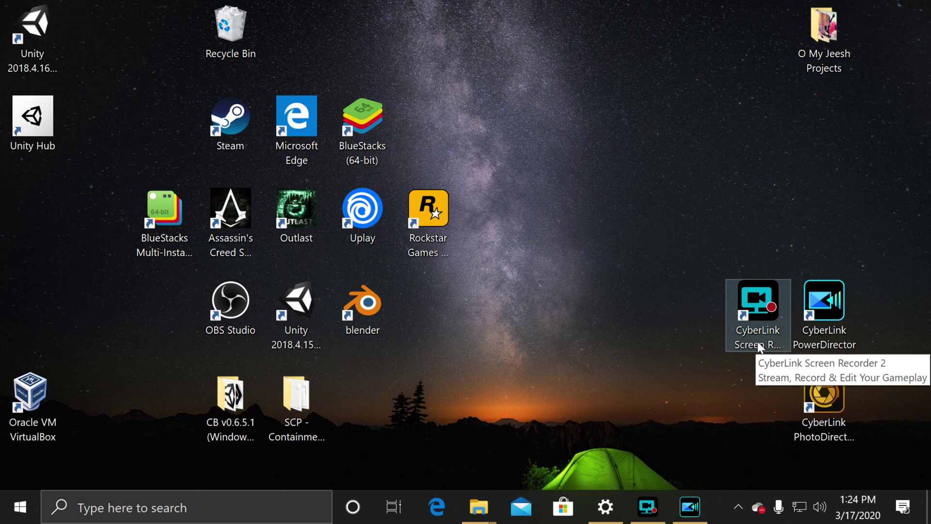
left_click(815, 331)
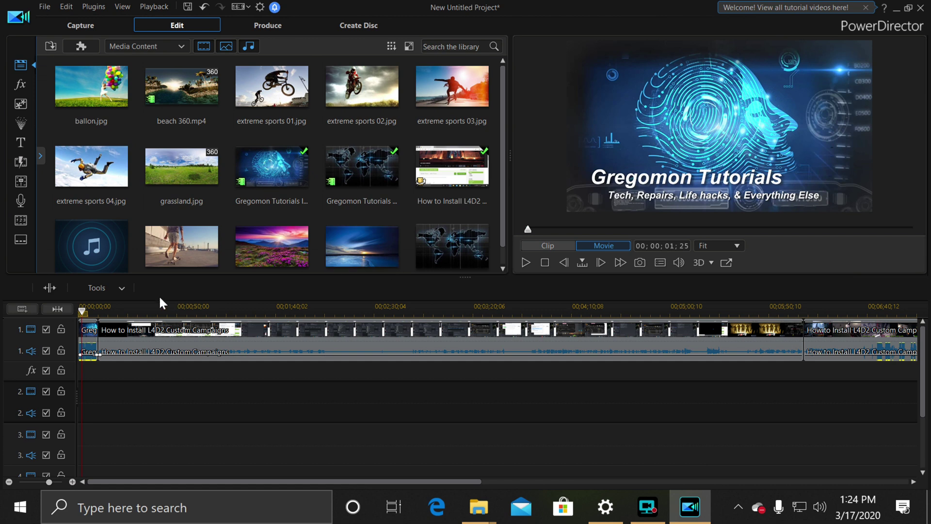
Play the first few seconds of the movie from the start of the timeline and pause it
left_click(78, 312)
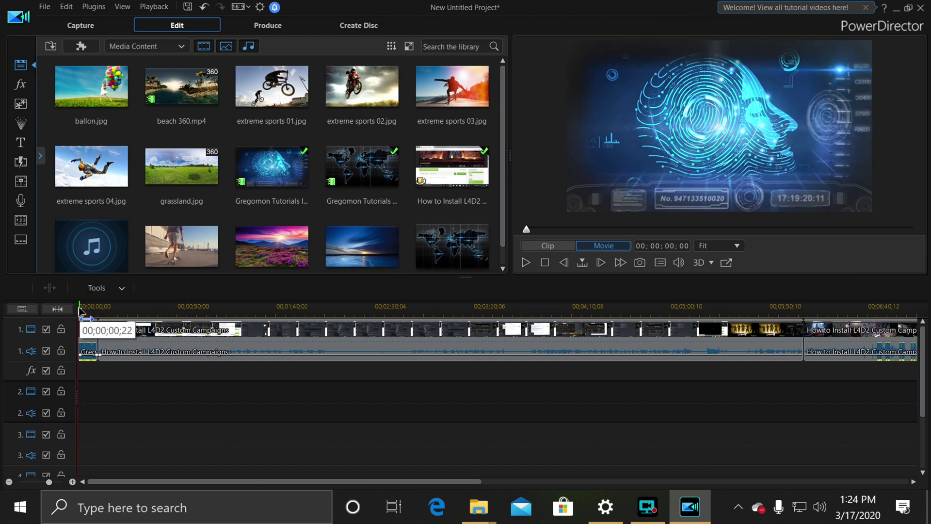
left_click(528, 265)
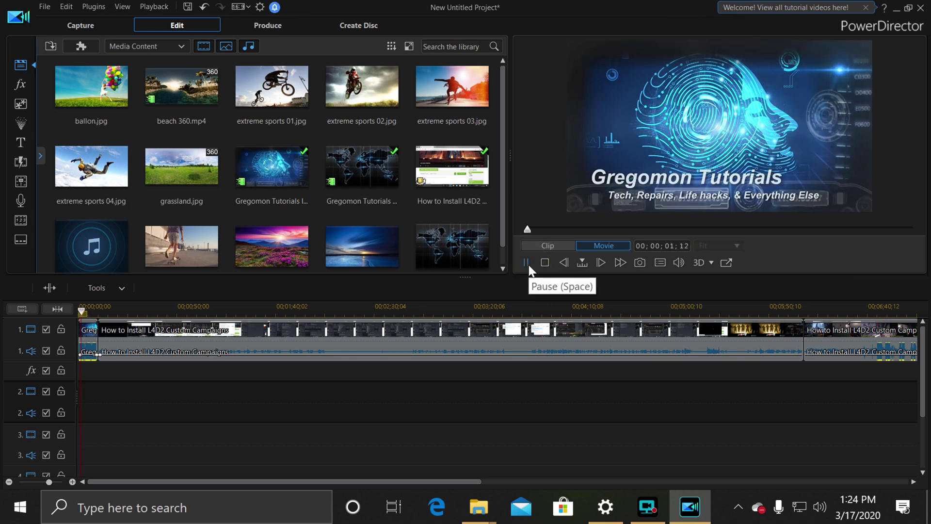
left_click(527, 265)
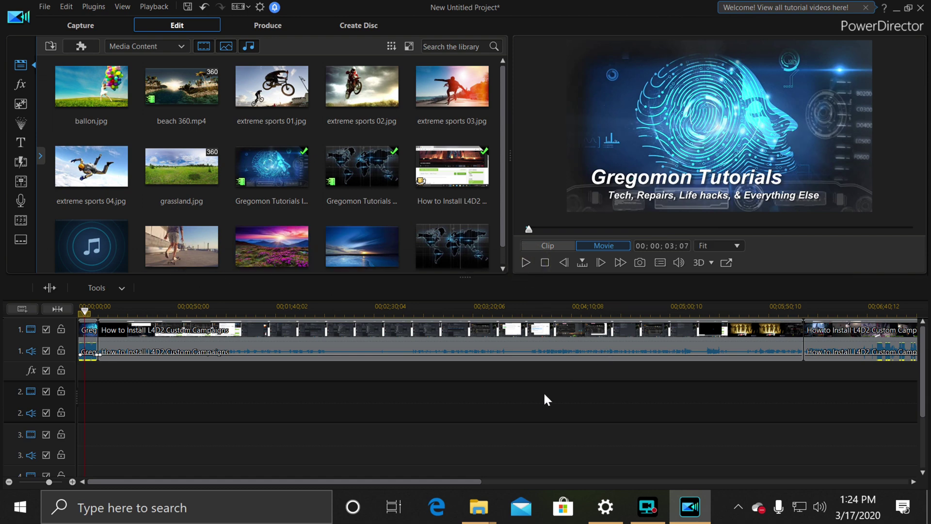
scroll(489, 399, "down", 3)
scroll(488, 397, "up", 3)
Start a new project without saving the changes to the current one
left_click(45, 7)
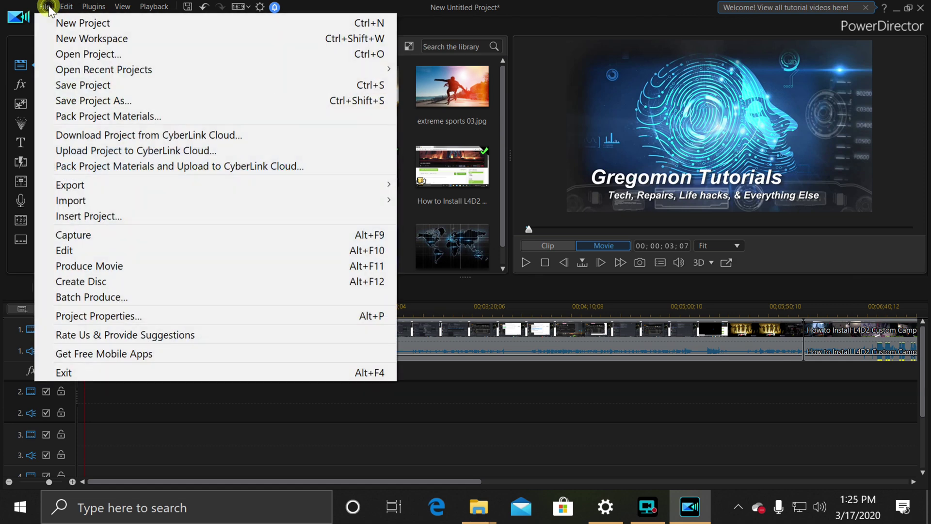
left_click(50, 24)
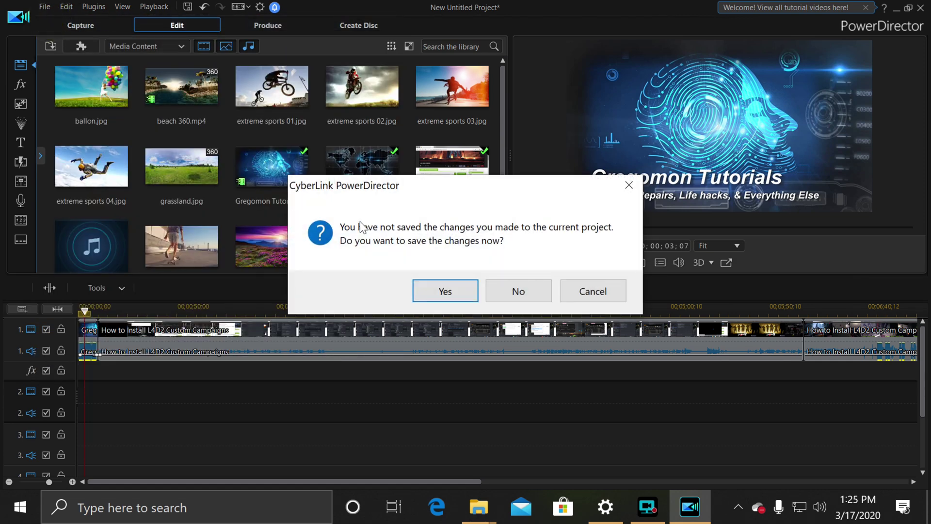
left_click(516, 291)
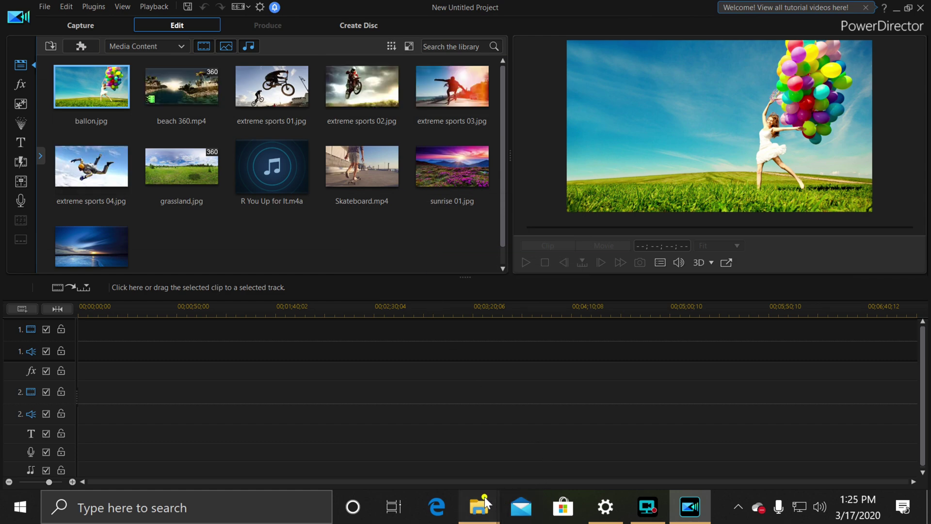
Import the Gregomon Tutorials Intro, Gregomon Tutorials Outro and How to Install L4D2 Custom Campaigns videos from the Tutorials folder into the media library
mouse_move(484, 496)
left_click(506, 469)
left_click_drag(776, 352, 185, 228)
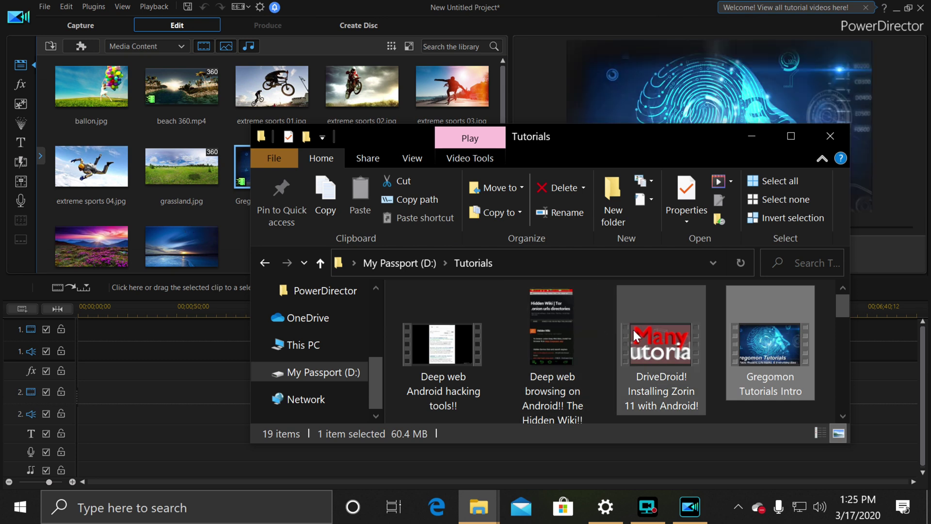
scroll(633, 328, "down", 2)
left_click_drag(461, 360, 156, 211)
left_click_drag(767, 366, 208, 231)
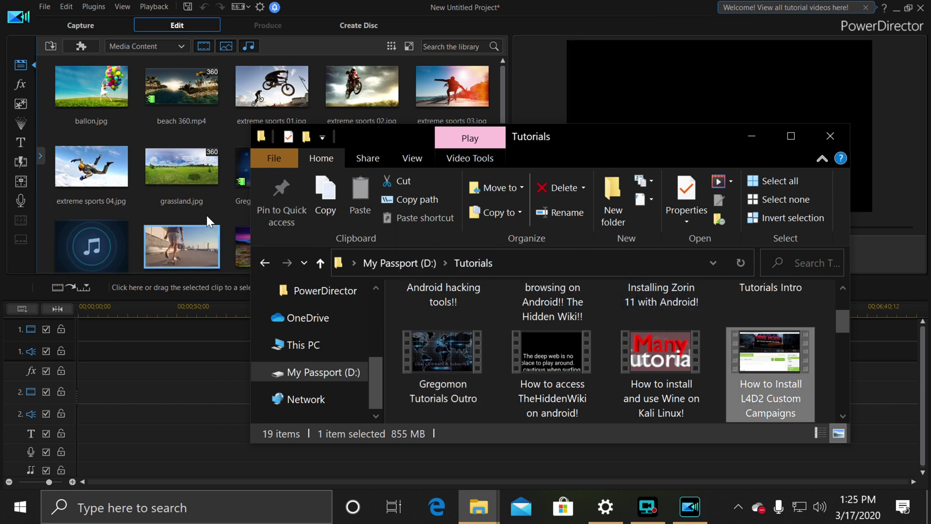
left_click(207, 213)
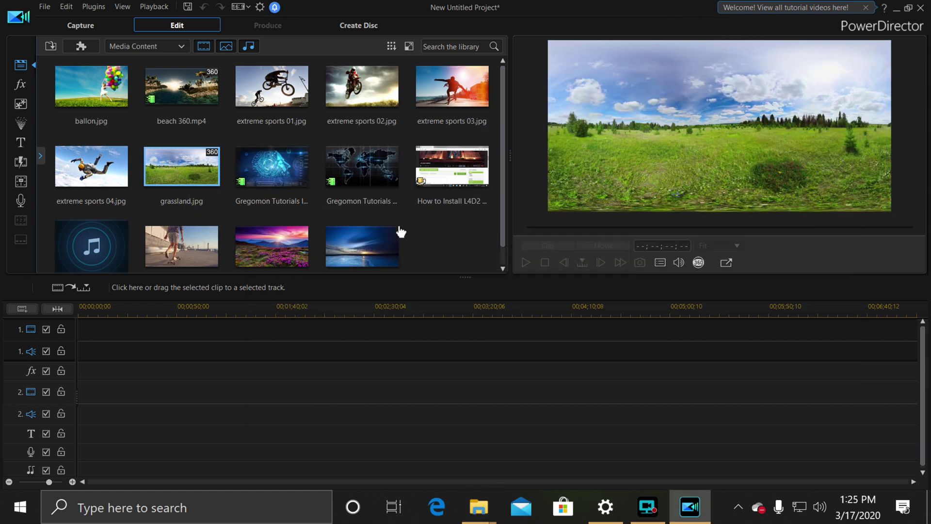
Place the Gregomon Tutorials Intro at the start of track 1, followed by the How to Install L4D2 Custom Campaigns video
left_click(446, 181)
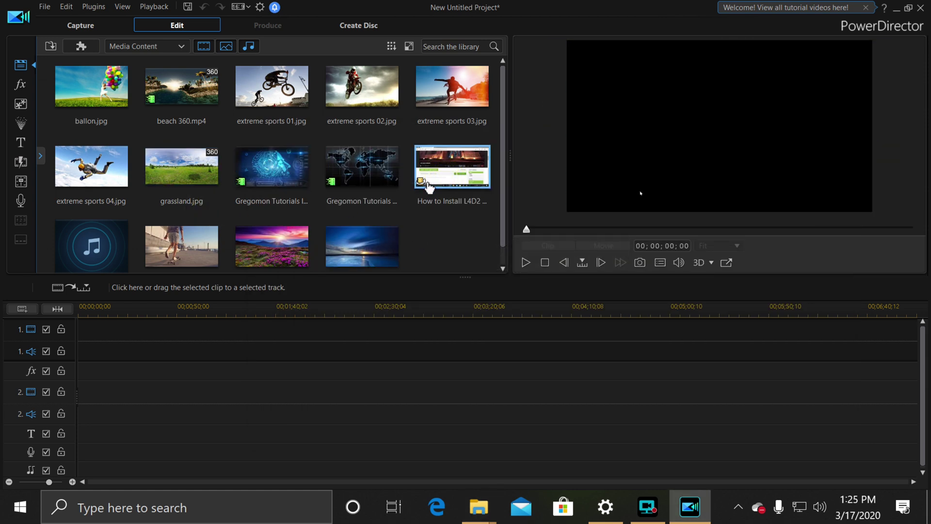
left_click(281, 173)
left_click_drag(281, 173, 78, 350)
left_click_drag(455, 163, 100, 342)
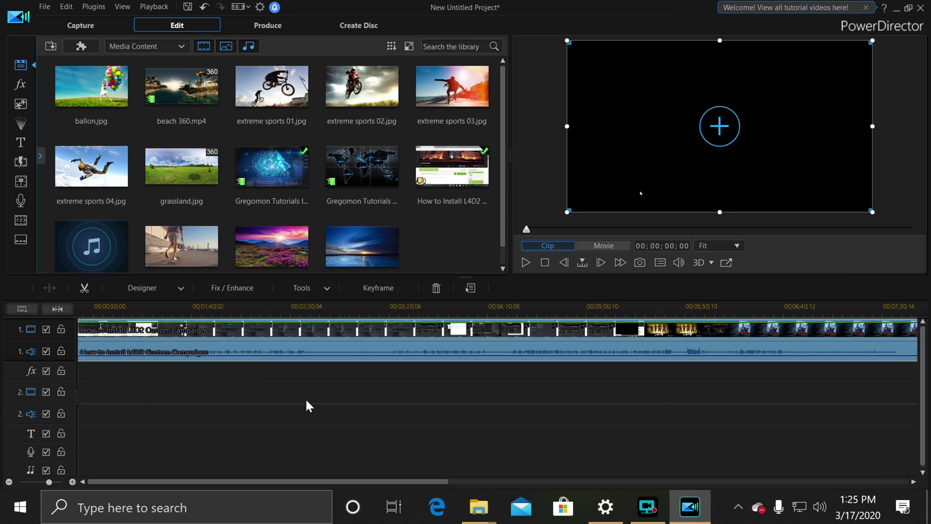
Split the How to Install L4D2 Custom Campaigns clip at about 00;06;08 and again at about 00;07;44
scroll(306, 406, "right", 4)
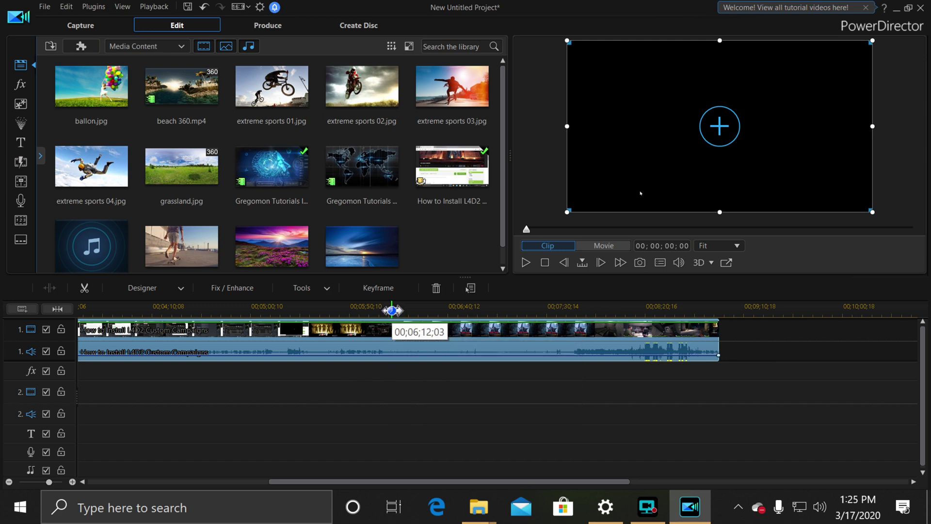
left_click(387, 310)
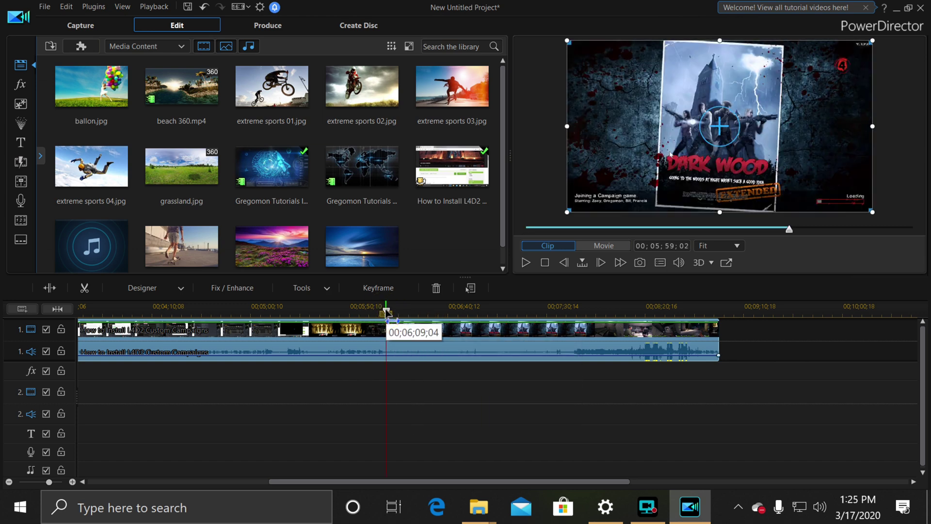
left_click(385, 311)
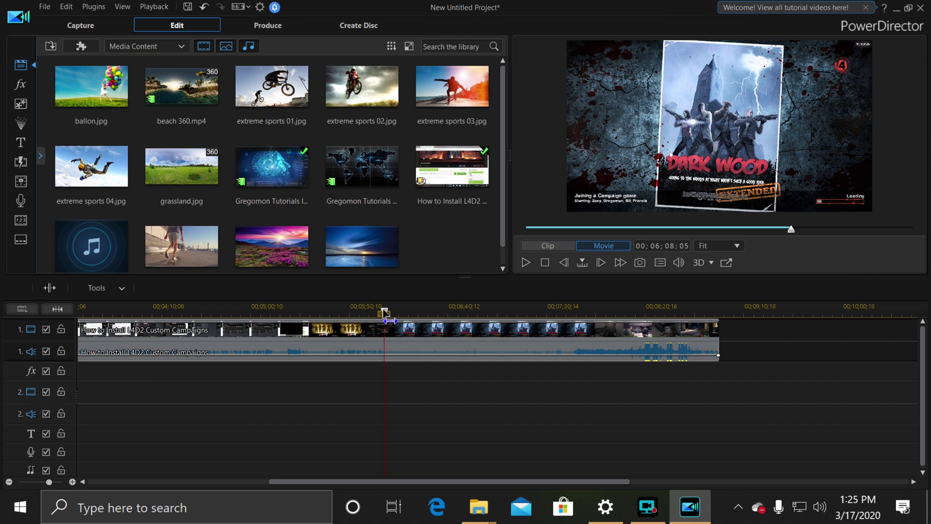
left_click(383, 329)
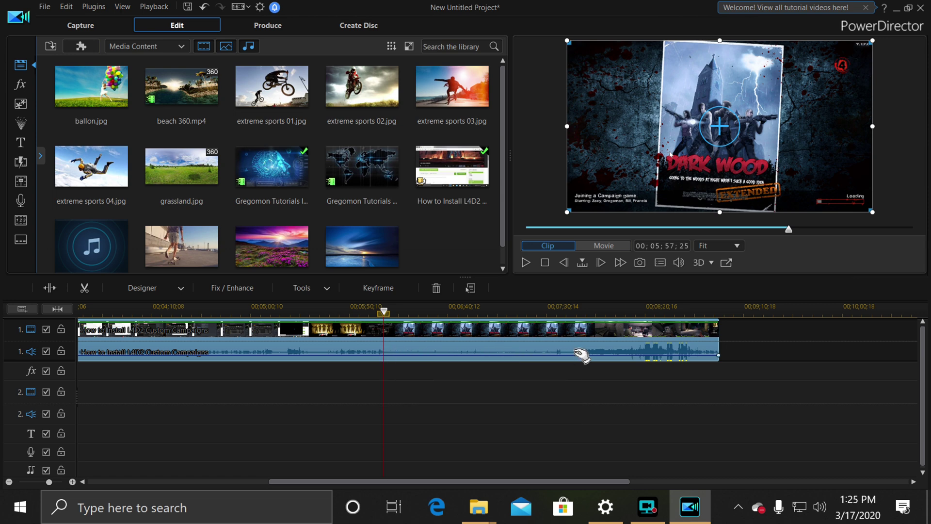
left_click(49, 287)
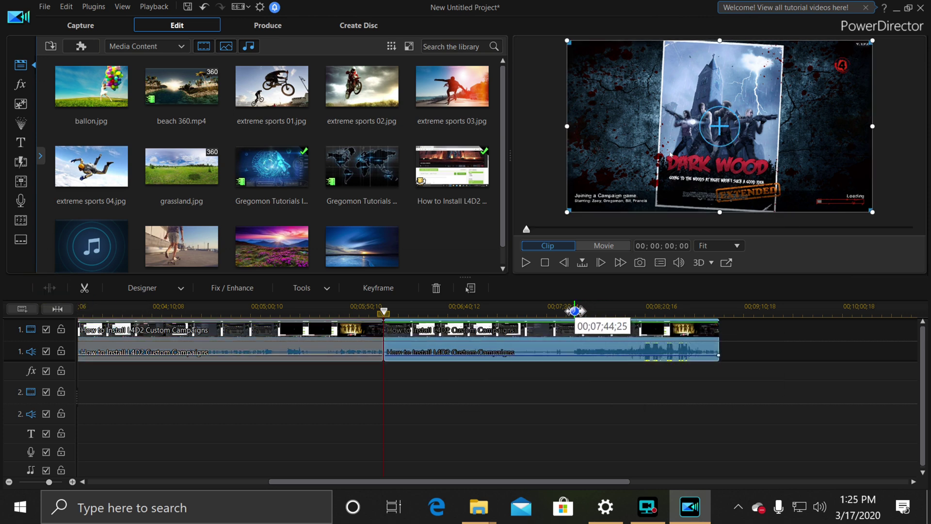
left_click(573, 311)
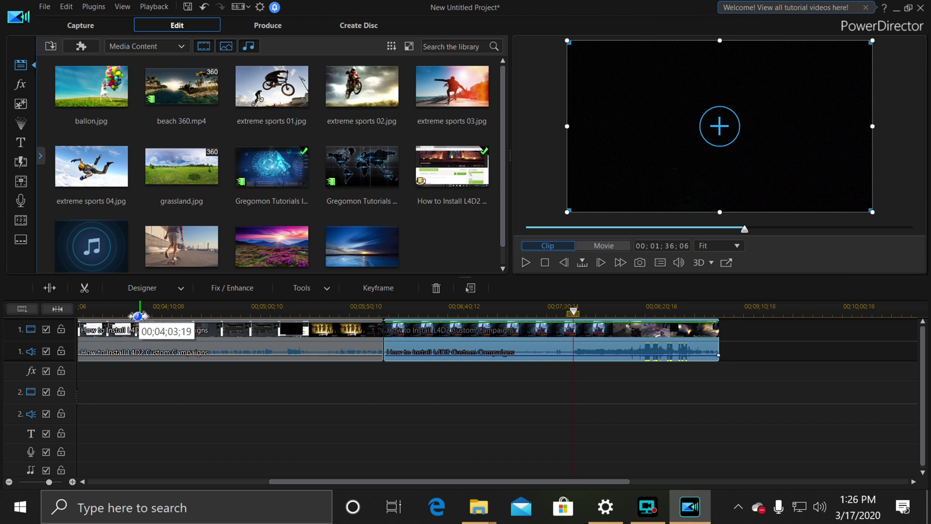
left_click(53, 289)
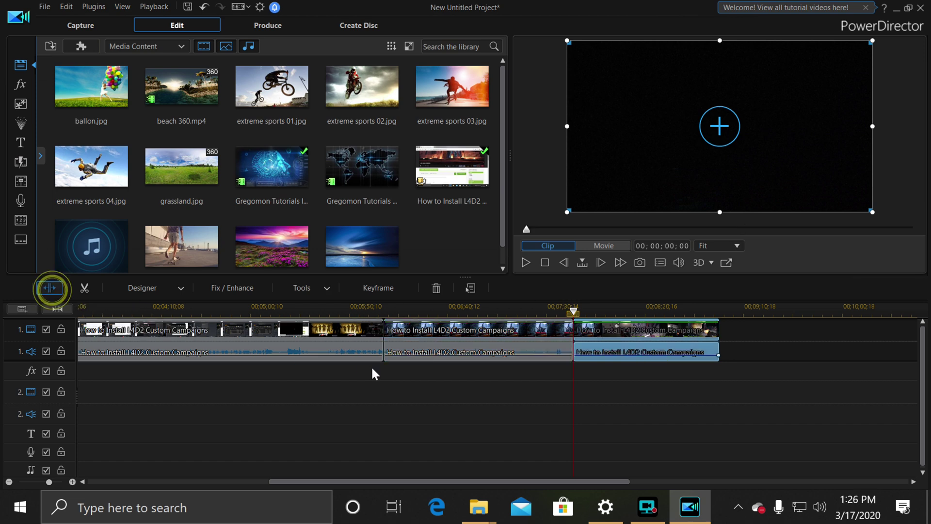
Remove the middle segment between the two splits and fill the gap
left_click(483, 345)
right_click(483, 345)
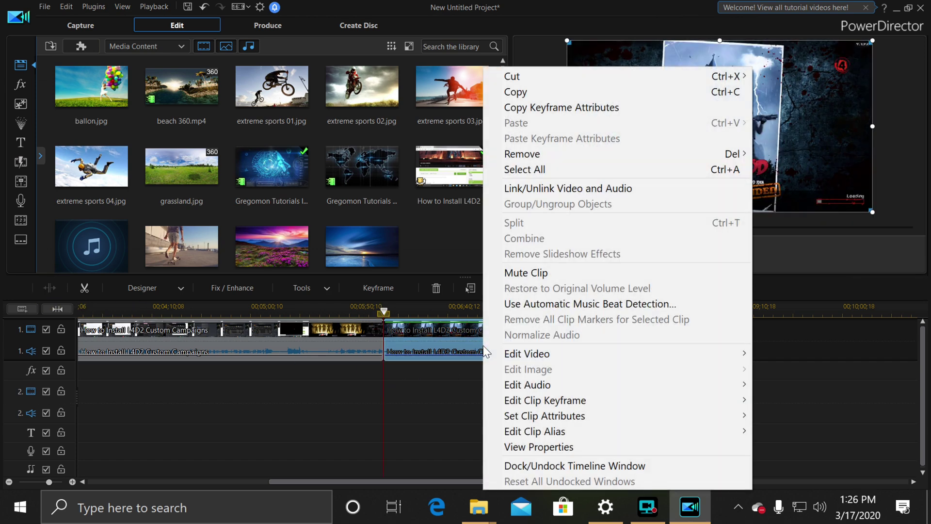
mouse_move(550, 153)
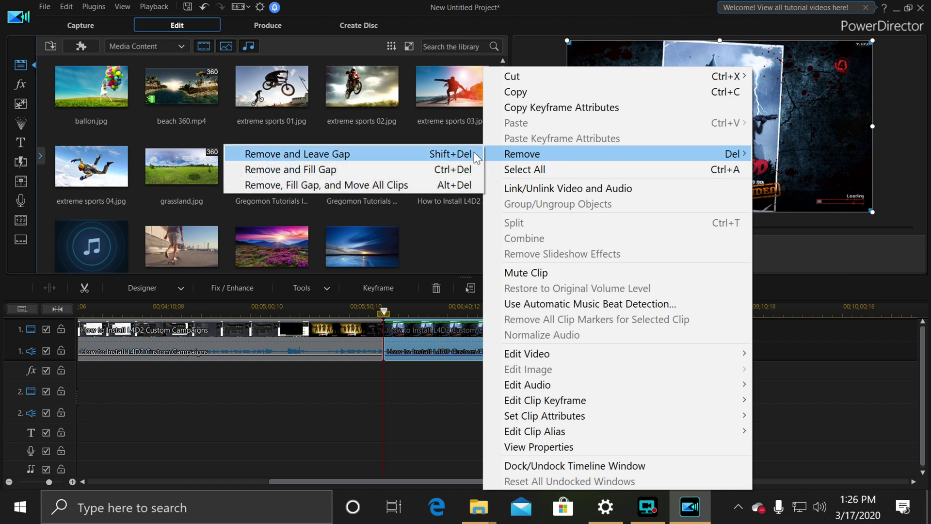
left_click(460, 173)
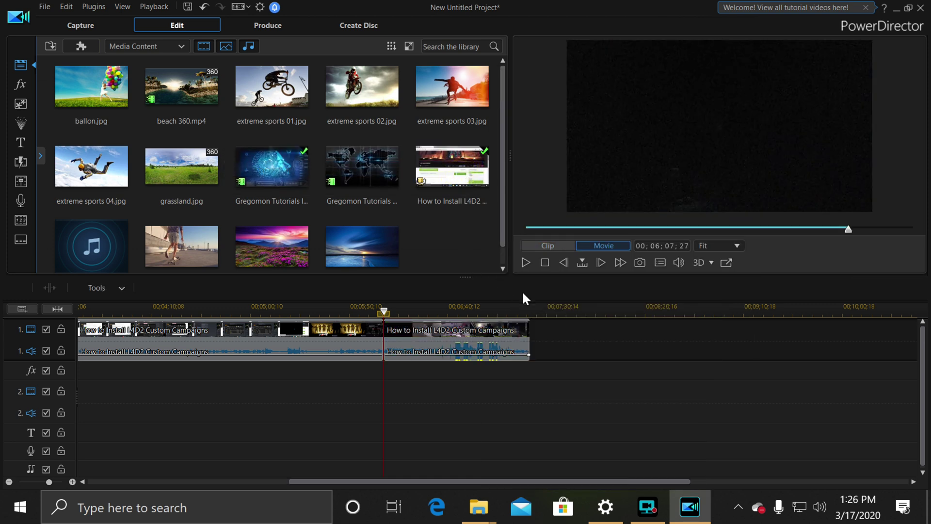
Add the Gregomon Tutorials Outro after the last clip on track 1 and move the playhead to the outro's end
left_click(529, 307)
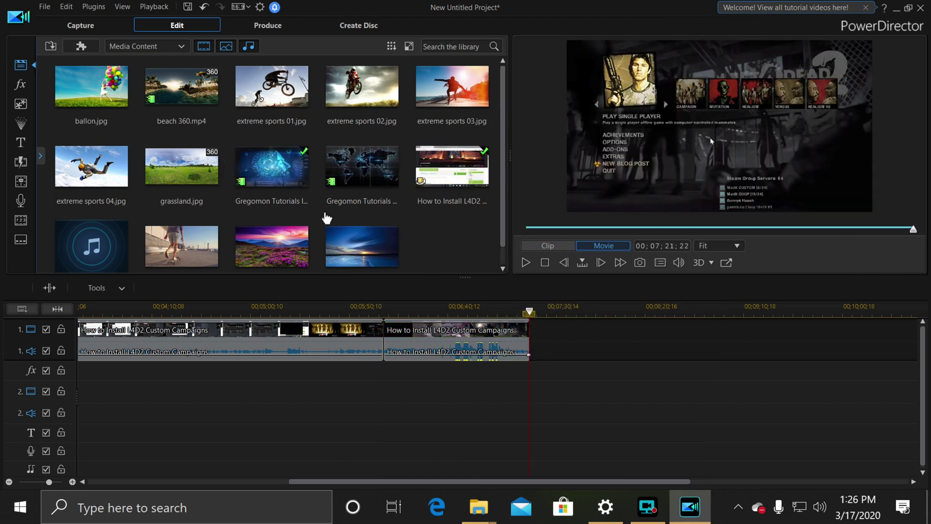
left_click_drag(373, 174, 530, 334)
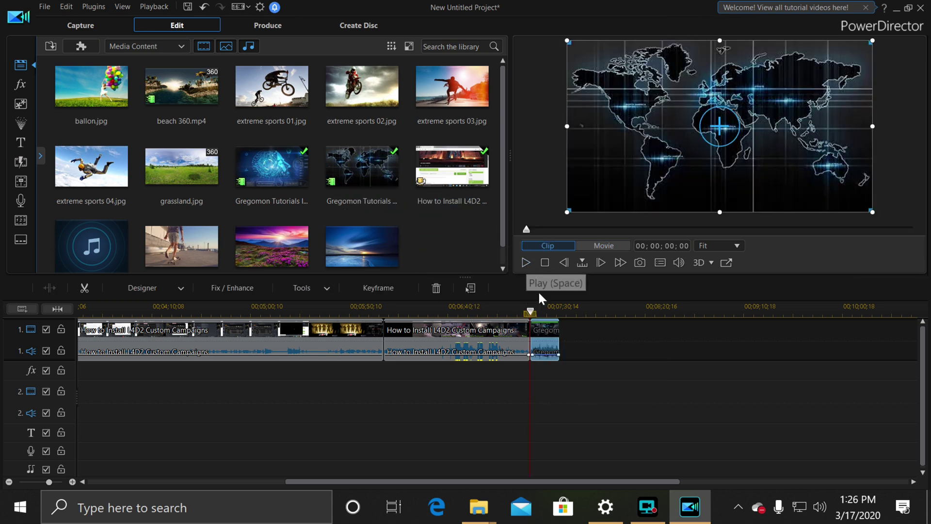
left_click_drag(531, 312, 562, 312)
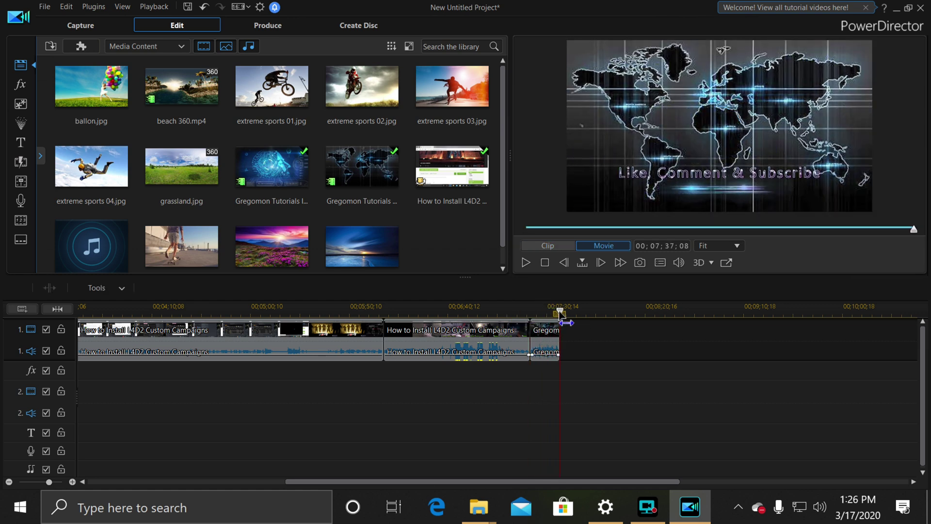
left_click(565, 323)
left_click_drag(566, 323, 572, 322)
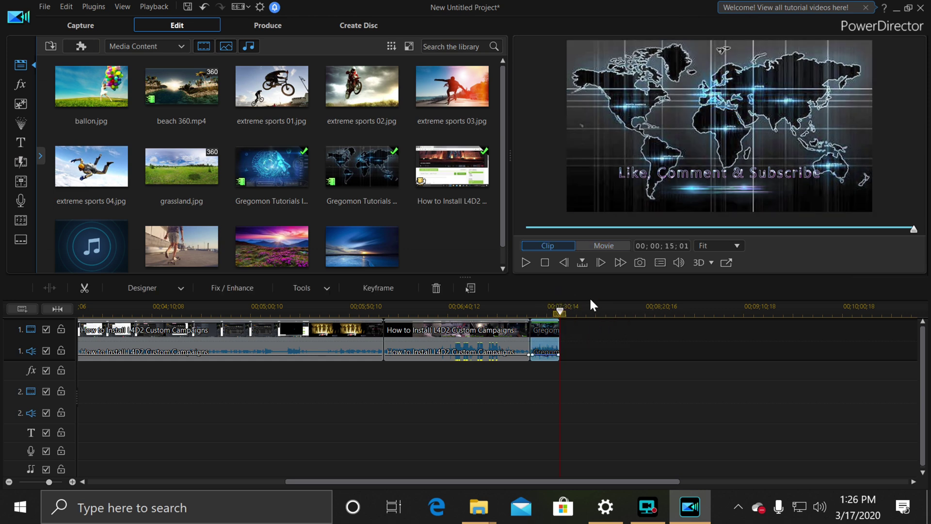
left_click(367, 183)
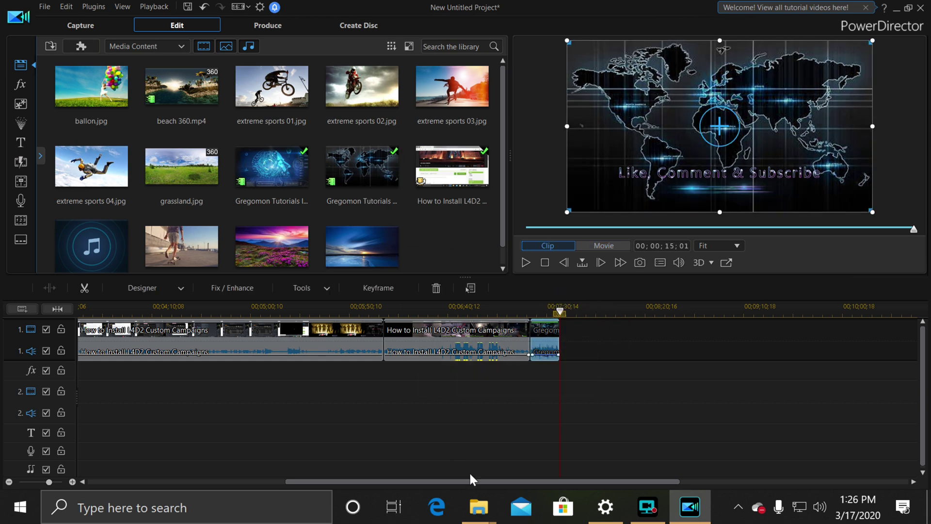
Preview the Tech Background image from the Tutorials folder and import it into the media library
mouse_move(488, 500)
left_click(520, 448)
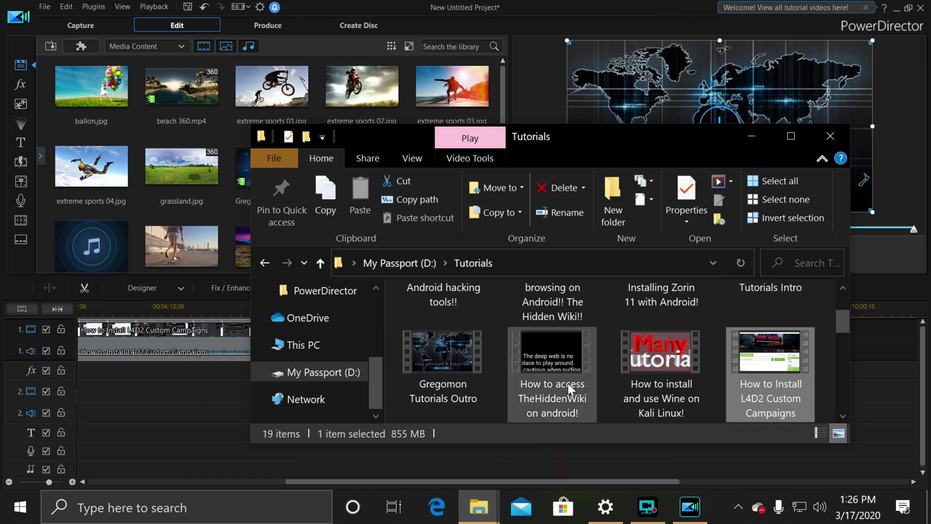
scroll(569, 368, "down", 5)
scroll(569, 368, "down", 3)
left_click(643, 348)
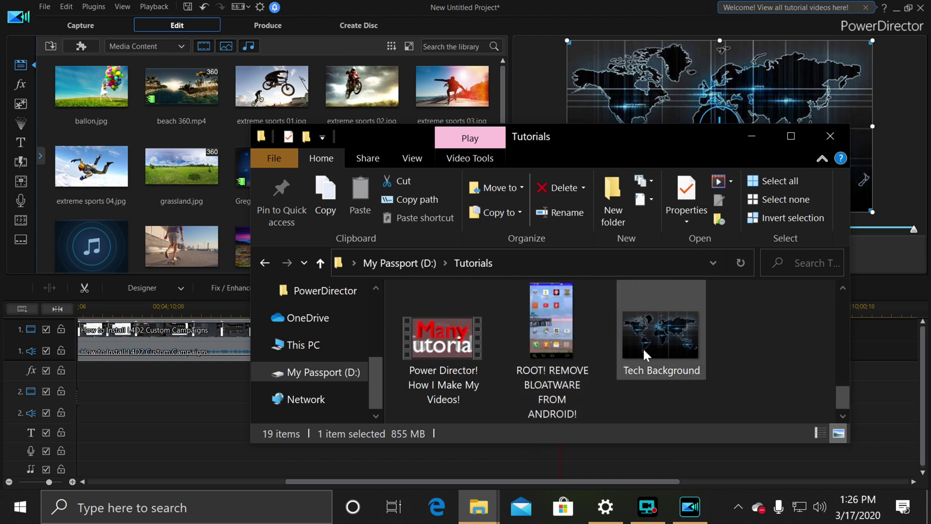
double_click(644, 351)
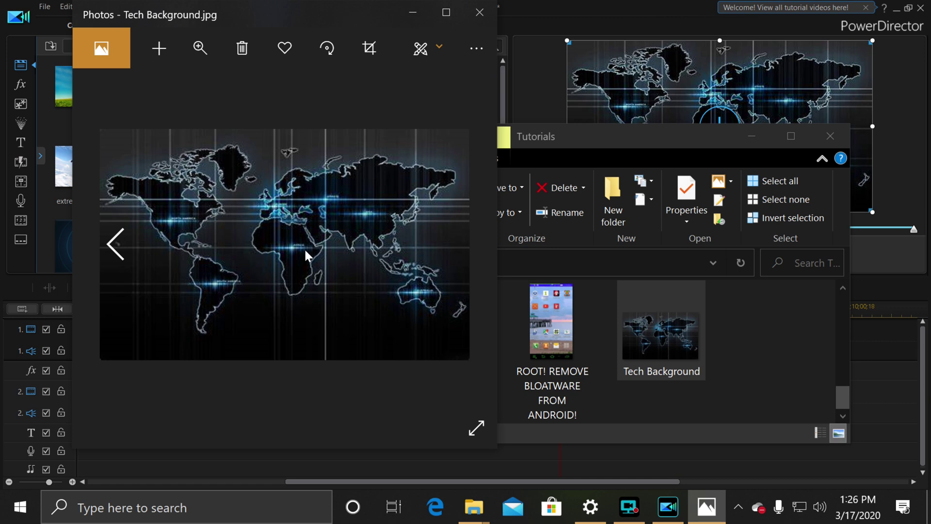
left_click(482, 10)
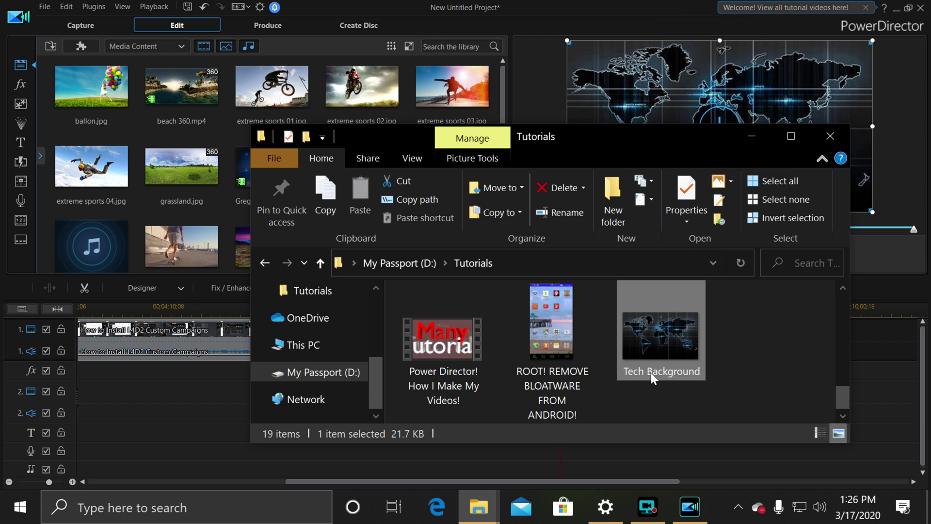
left_click_drag(656, 348, 190, 211)
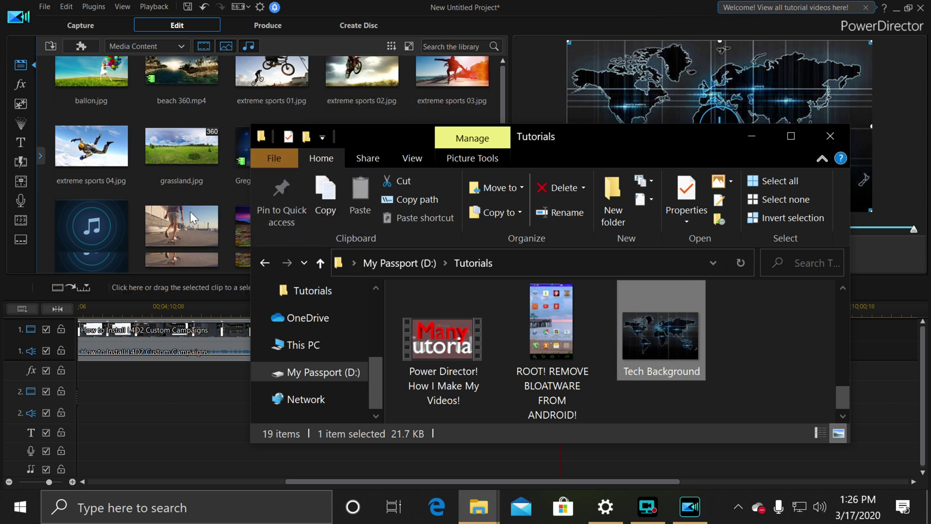
Place the Tech Background image right after the outro on track 1 and extend its duration to about 15 seconds
left_click(194, 194)
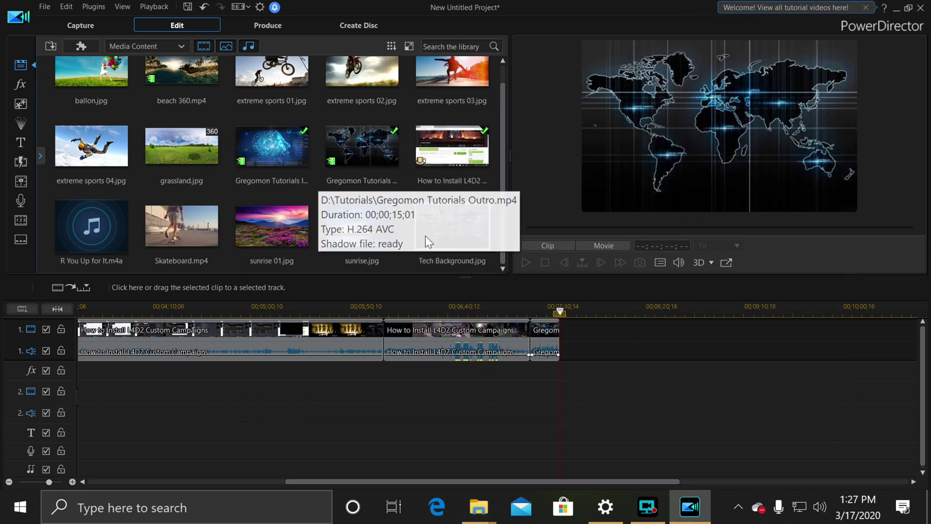
left_click_drag(454, 219, 571, 330)
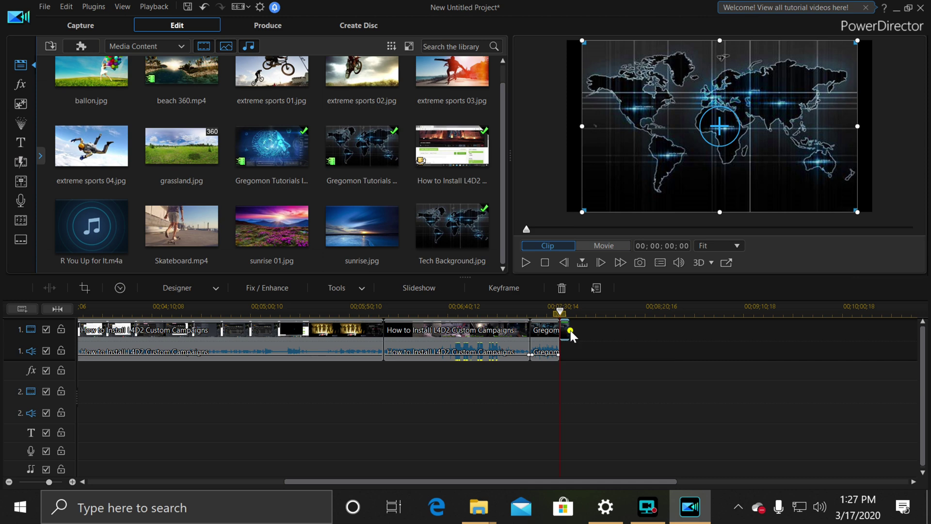
left_click_drag(570, 330, 590, 332)
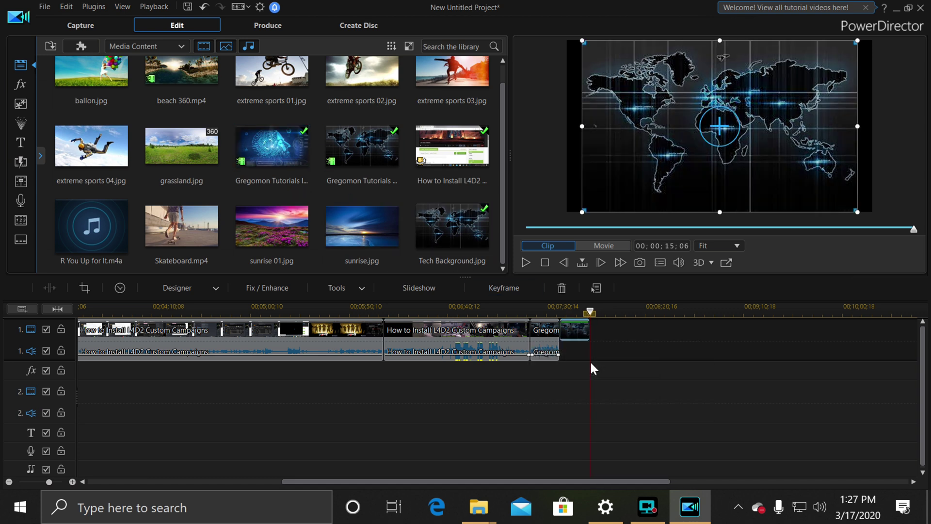
Check the outro clip's length and trim the end of the Tech Background clip to a duration of 00;00;15;00
left_click_drag(590, 312, 562, 309)
left_click(545, 333)
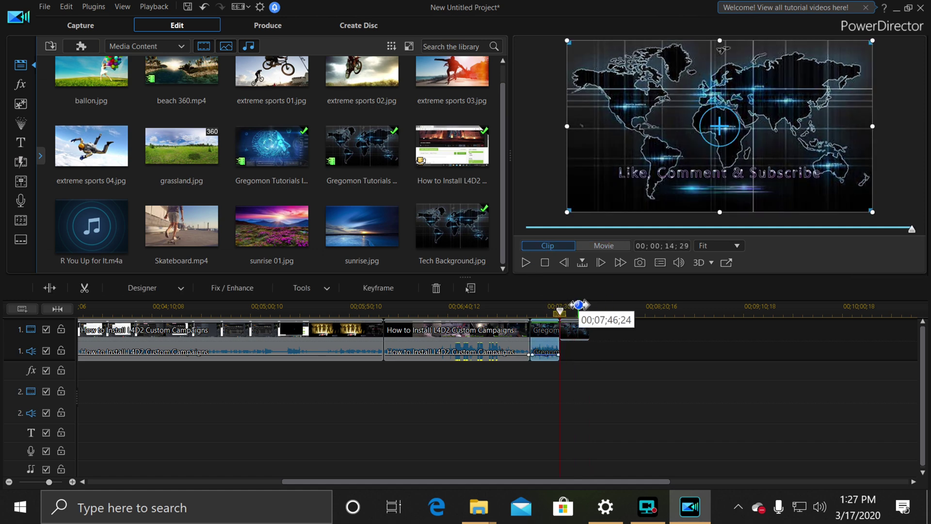
left_click(73, 481)
left_click(73, 482)
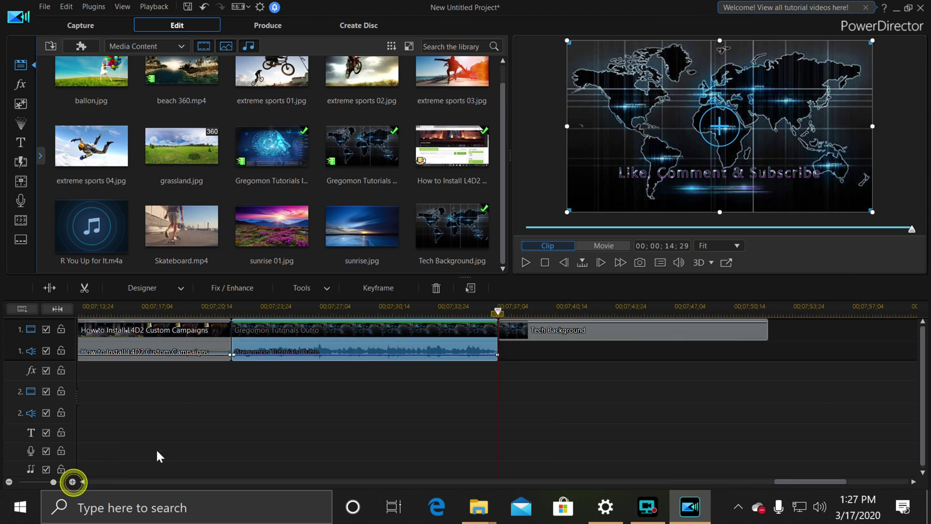
left_click(740, 326)
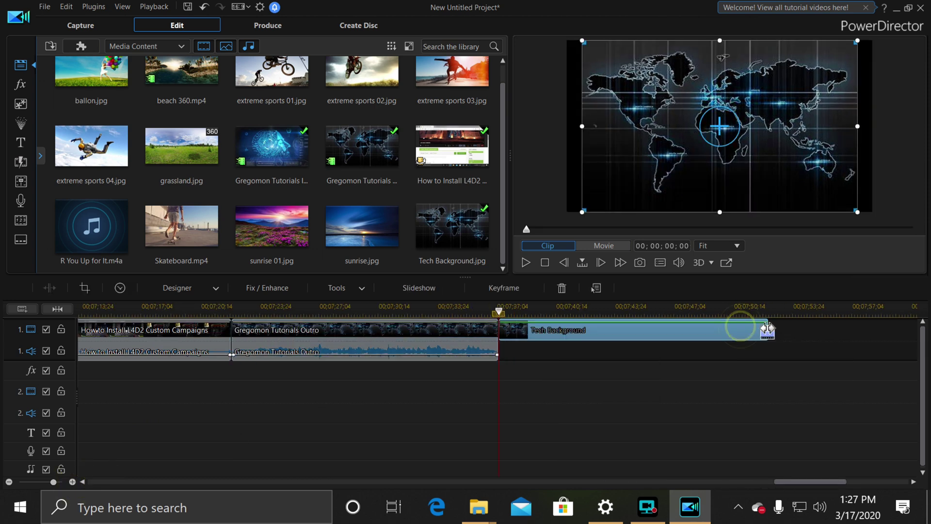
left_click_drag(768, 329, 764, 330)
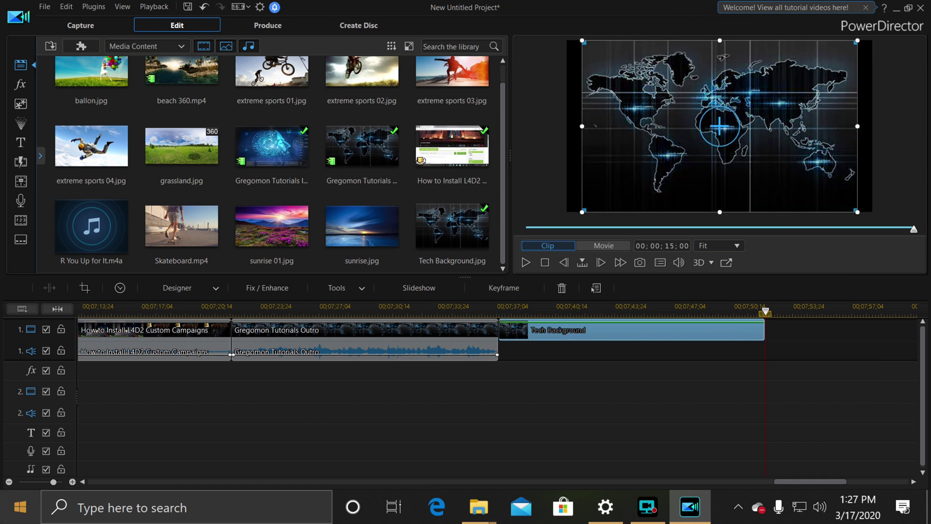
Move the playhead back to the start of the Tech Background clip and select that clip
left_click(9, 482)
left_click(9, 481)
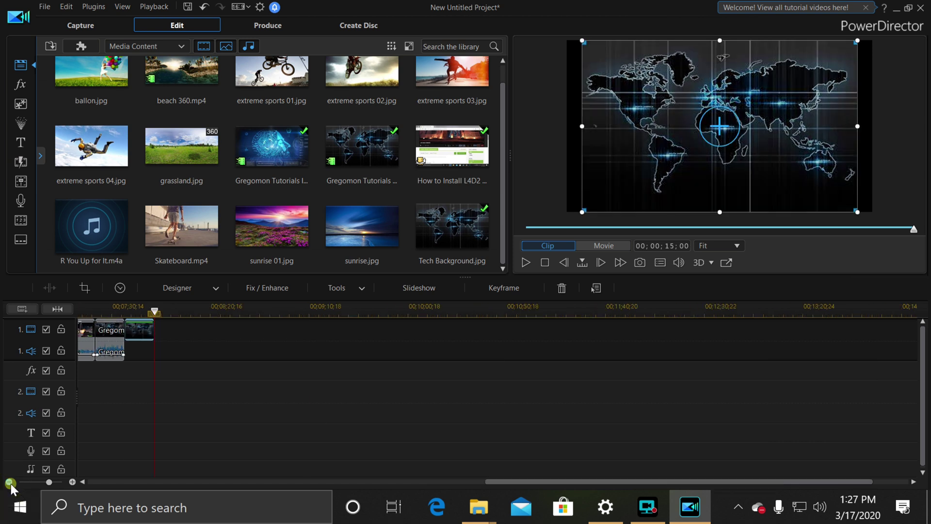
left_click(8, 482)
scroll(333, 391, "up", 10)
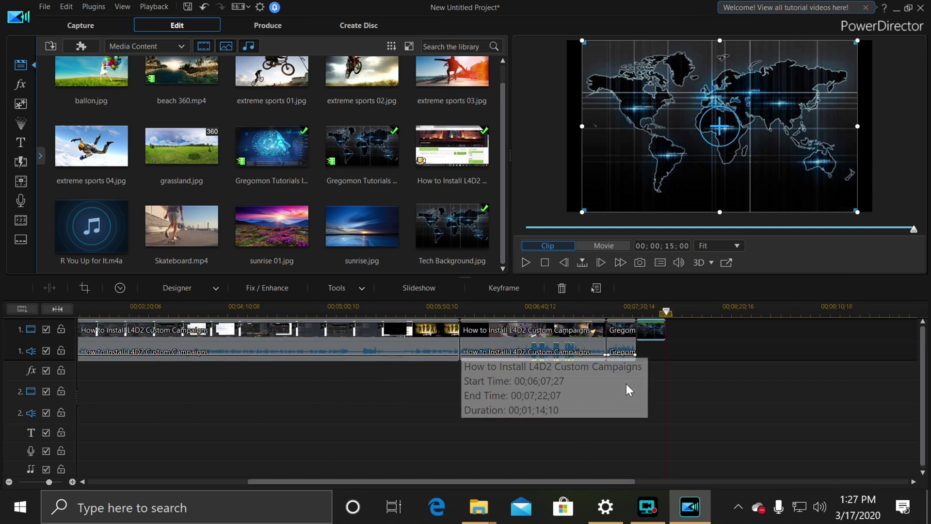
scroll(432, 401, "down", 3)
scroll(427, 407, "down", 2)
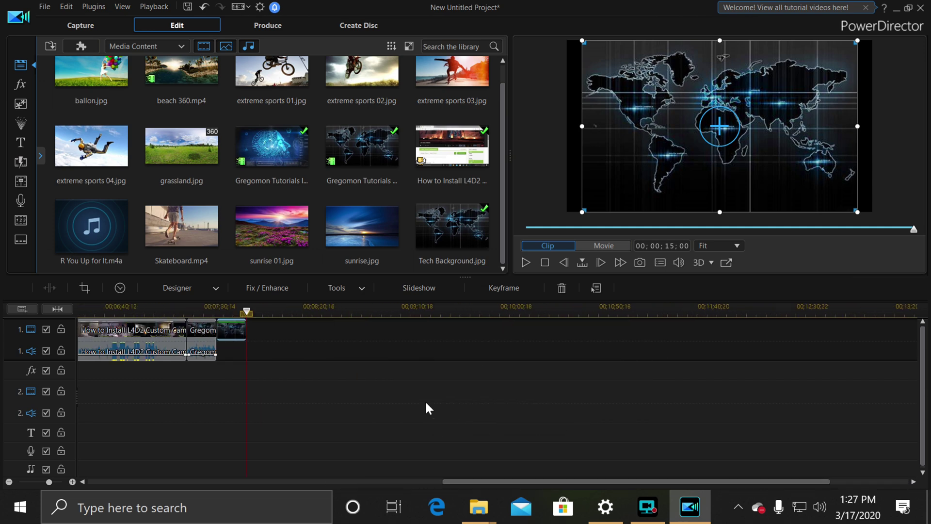
scroll(425, 400, "up", 2)
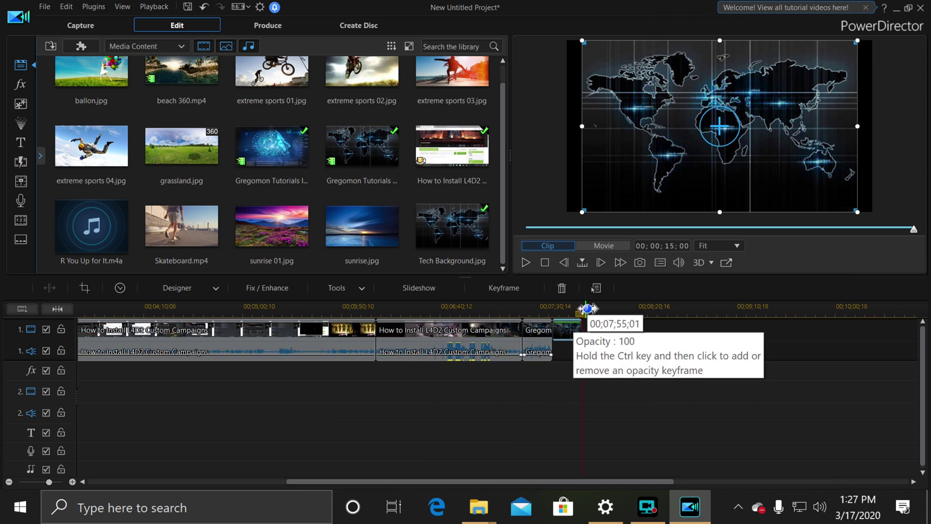
left_click_drag(552, 306, 552, 307)
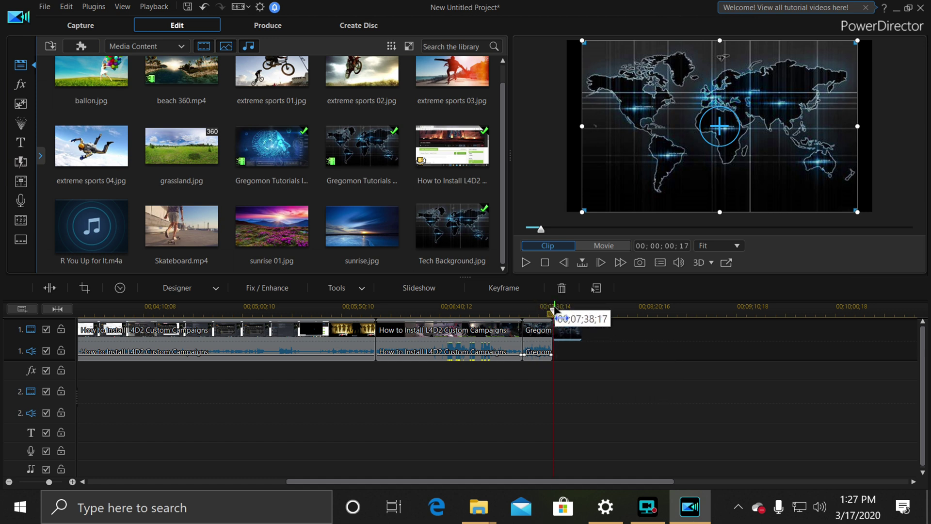
left_click(553, 308)
left_click_drag(553, 310, 554, 311)
left_click(566, 330)
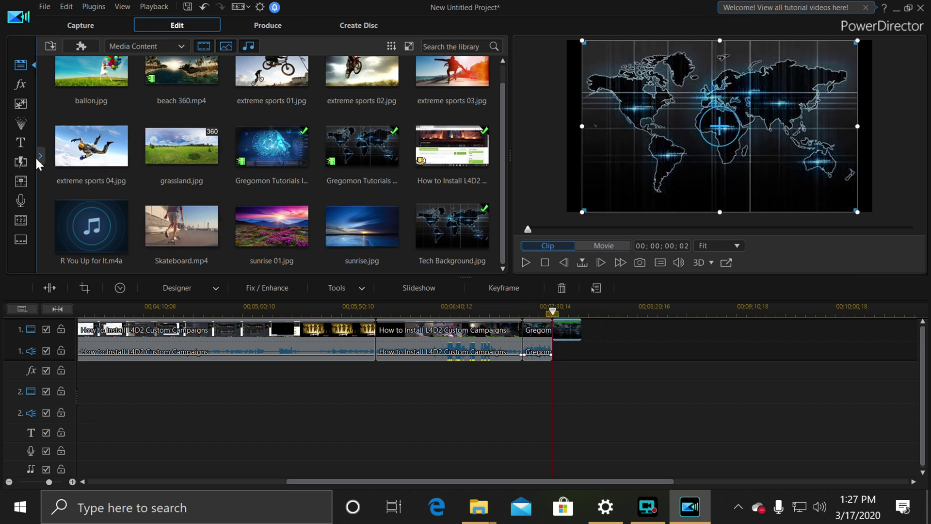
Find the Social Media Talk object among the PiP objects and place it on video track 2 in line with the Tech Background clip
left_click(24, 86)
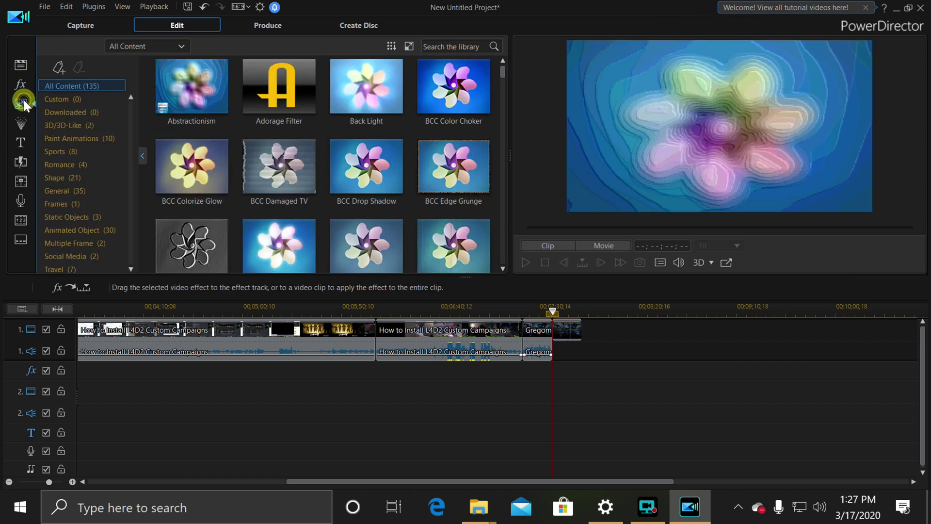
left_click(23, 104)
scroll(381, 169, "down", 2)
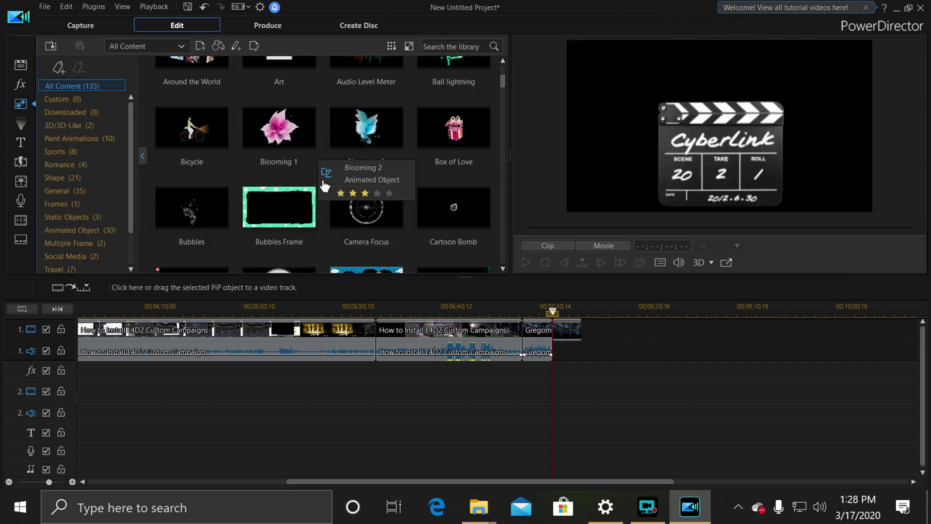
scroll(480, 242, "down", 2)
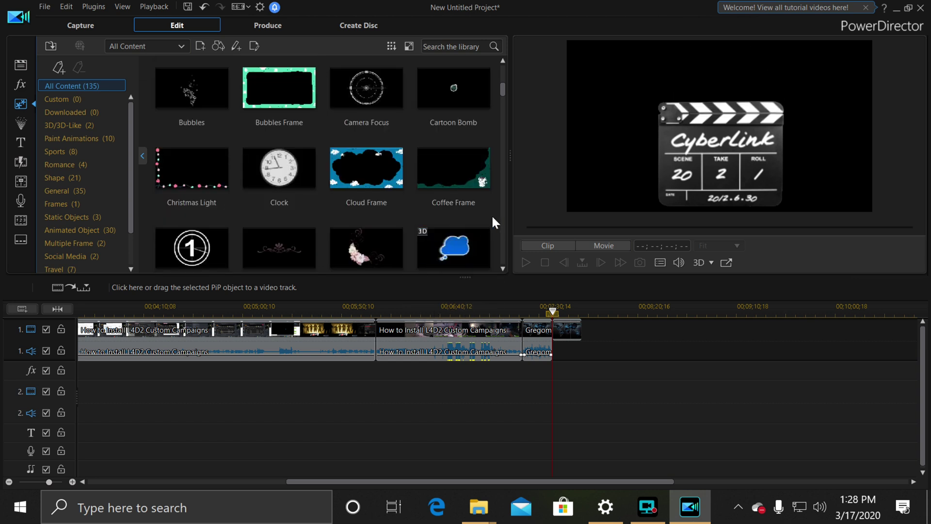
scroll(493, 221, "down", 3)
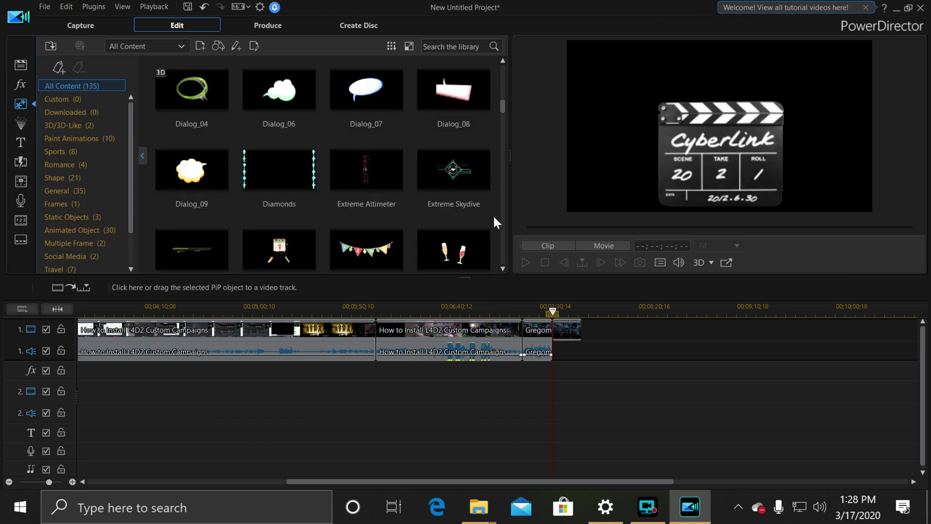
scroll(492, 214, "down", 2)
scroll(495, 221, "up", 2)
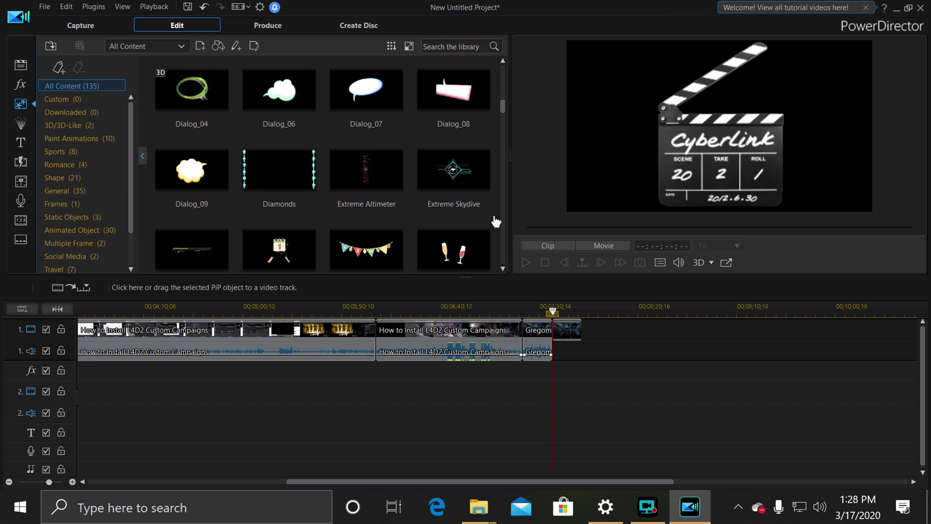
scroll(496, 221, "down", 2)
scroll(495, 222, "down", 2)
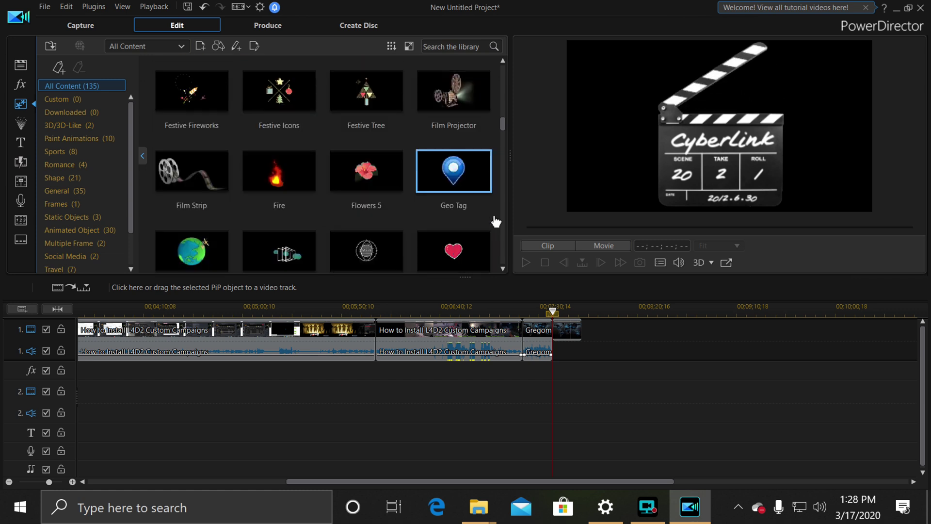
scroll(495, 222, "down", 2)
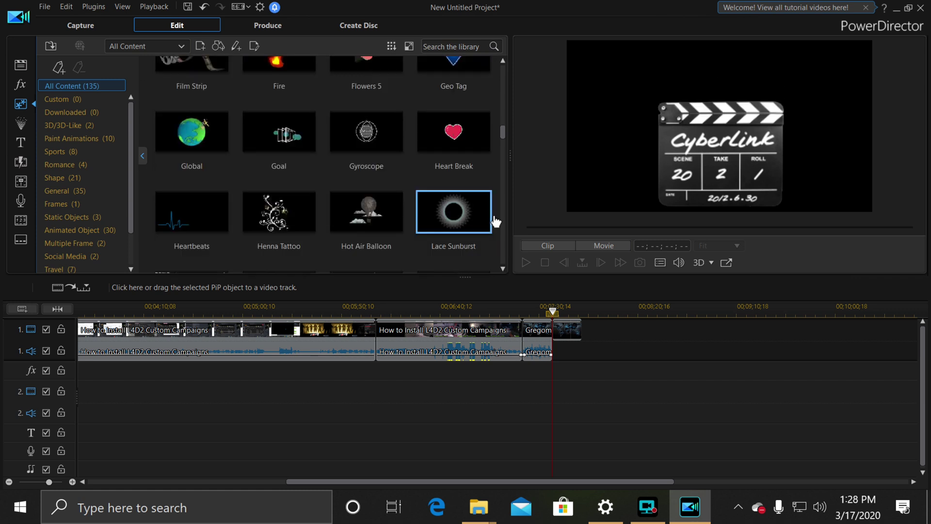
scroll(495, 222, "down", 2)
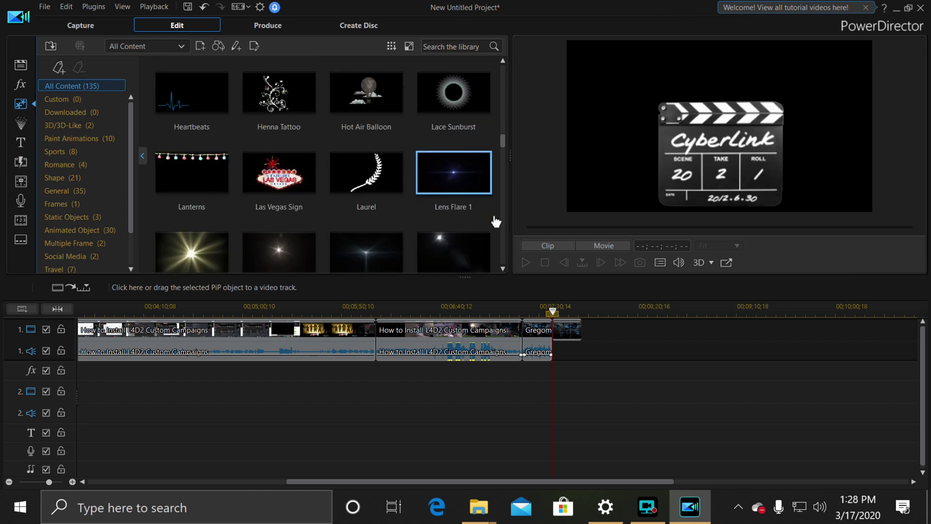
scroll(495, 222, "down", 2)
scroll(495, 222, "down", 2)
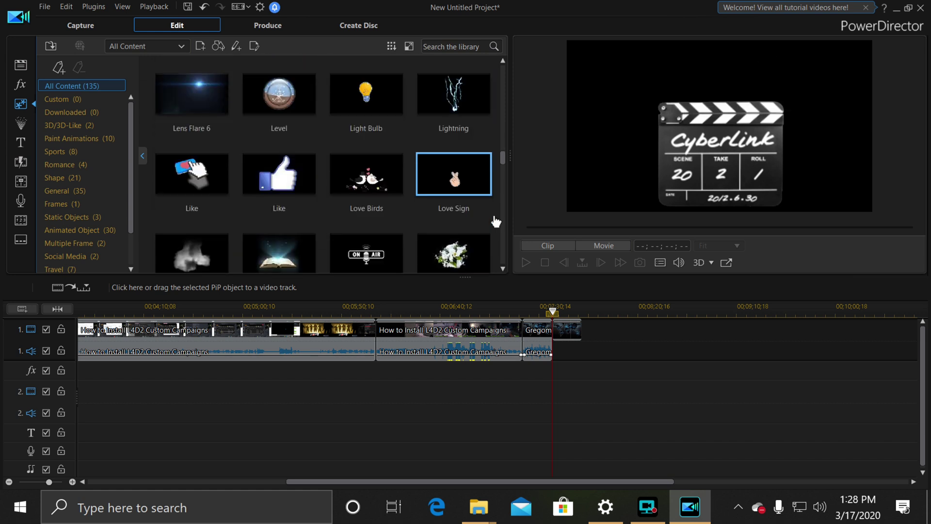
scroll(495, 222, "down", 2)
scroll(495, 221, "down", 2)
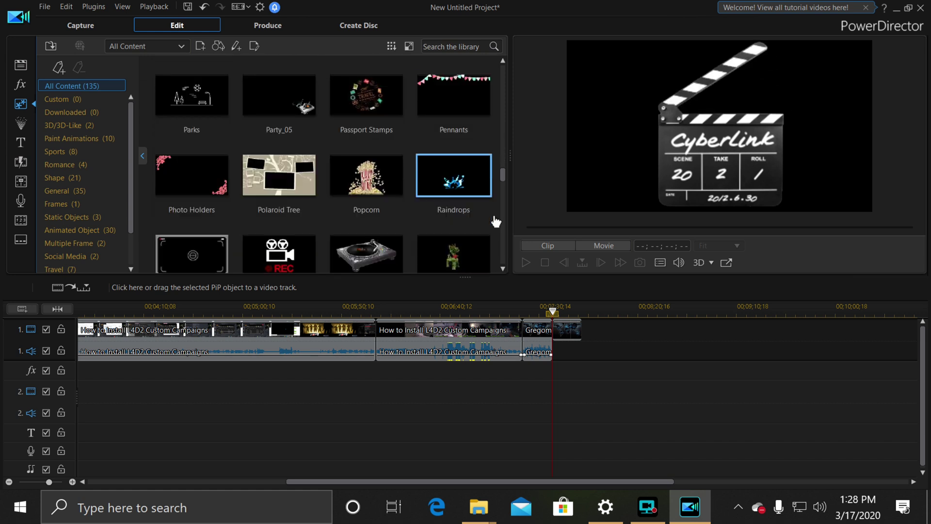
scroll(495, 222, "down", 2)
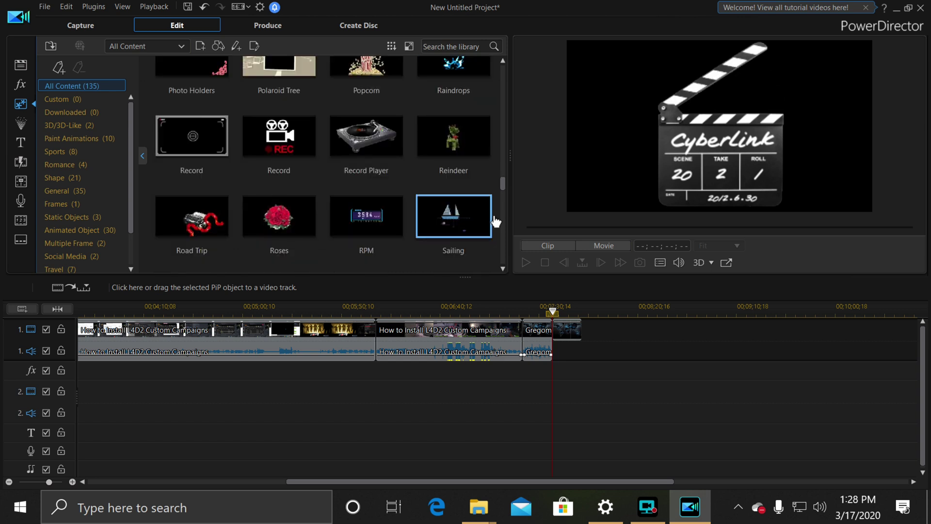
scroll(496, 221, "down", 2)
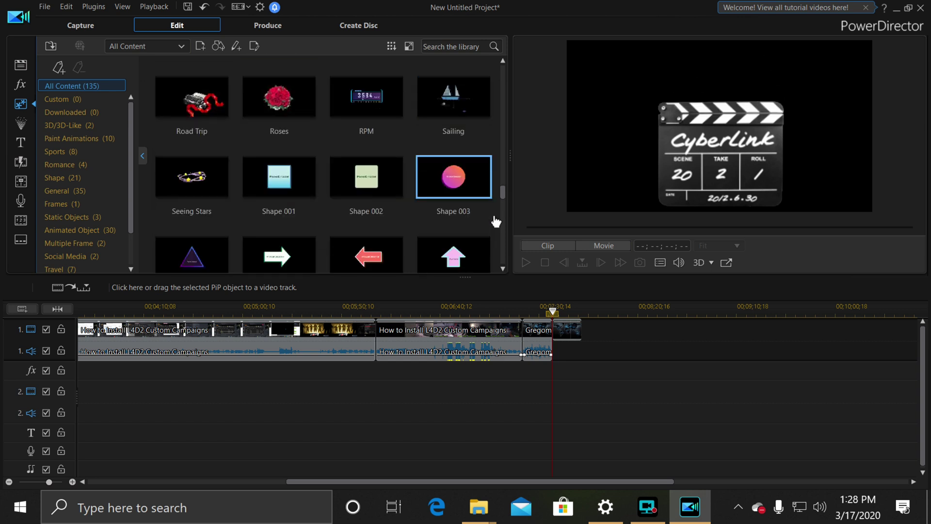
scroll(495, 221, "down", 2)
scroll(495, 222, "down", 2)
scroll(495, 221, "down", 2)
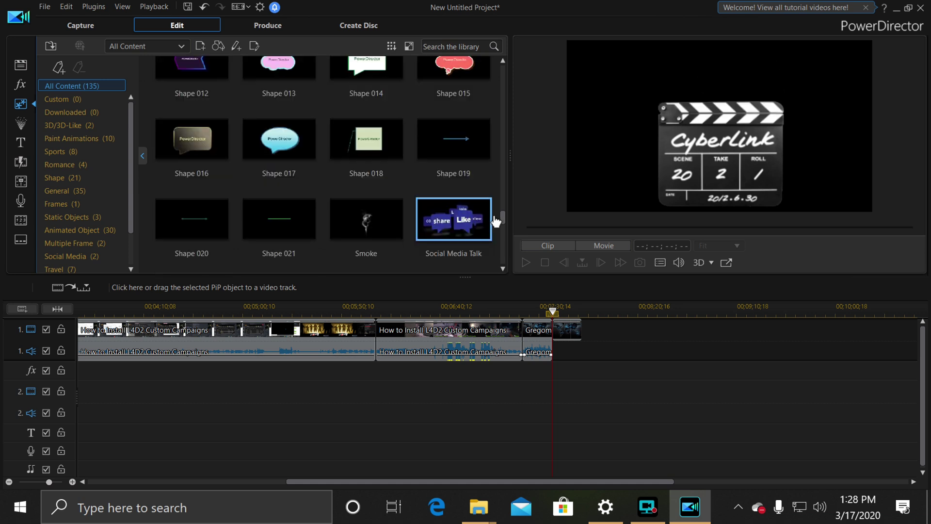
left_click_drag(429, 214, 580, 391)
Preview the Social Media Talk animation over the Tech Background from the start of the clip
left_click(554, 311)
left_click(527, 264)
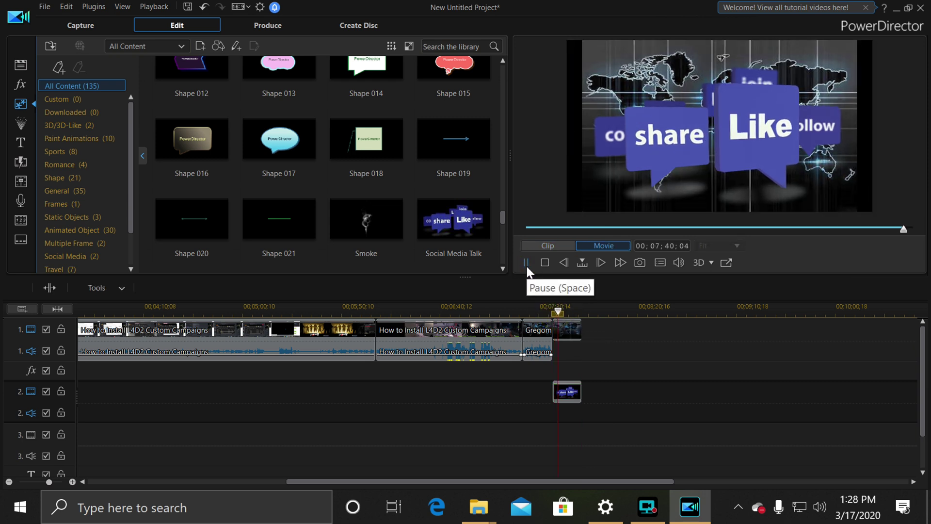
left_click(527, 265)
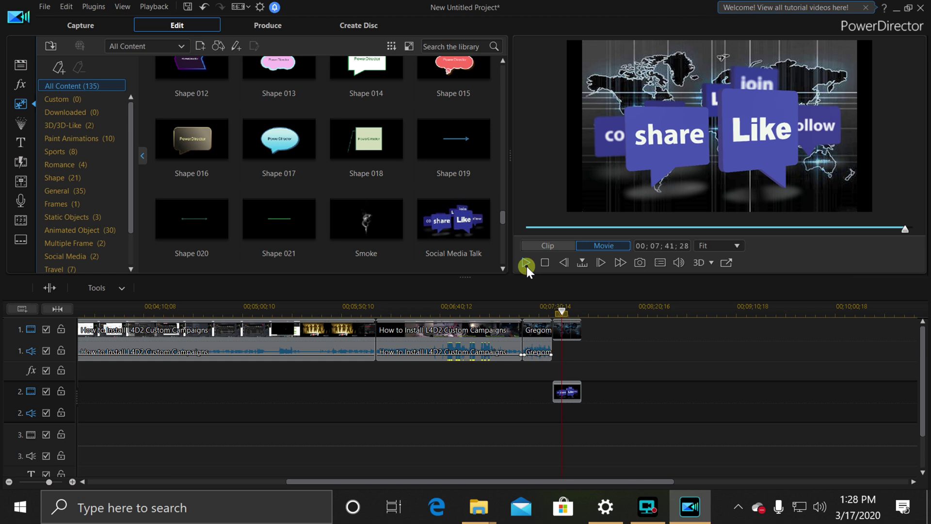
Shrink the Social Media Talk object to less than half the frame's width and centre it along the frame's upper edge
left_click(562, 395)
left_click(569, 393)
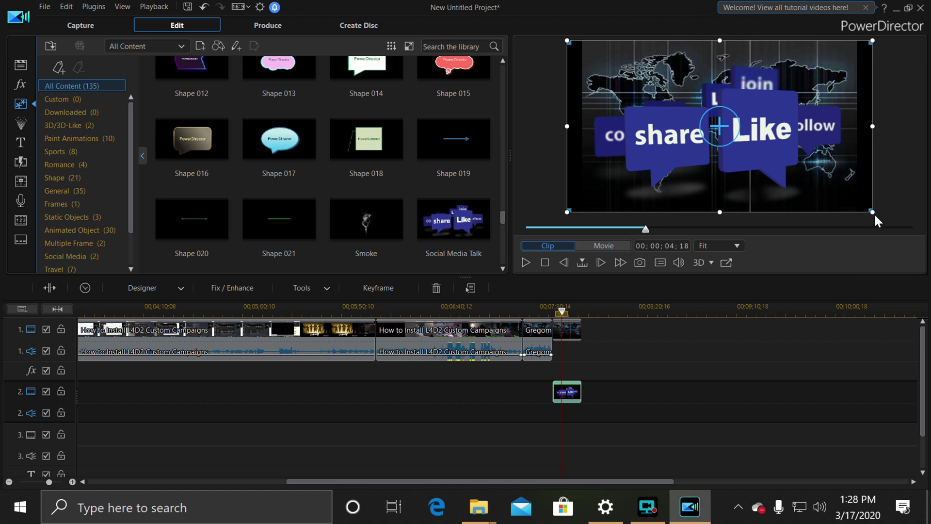
left_click_drag(873, 212, 689, 108)
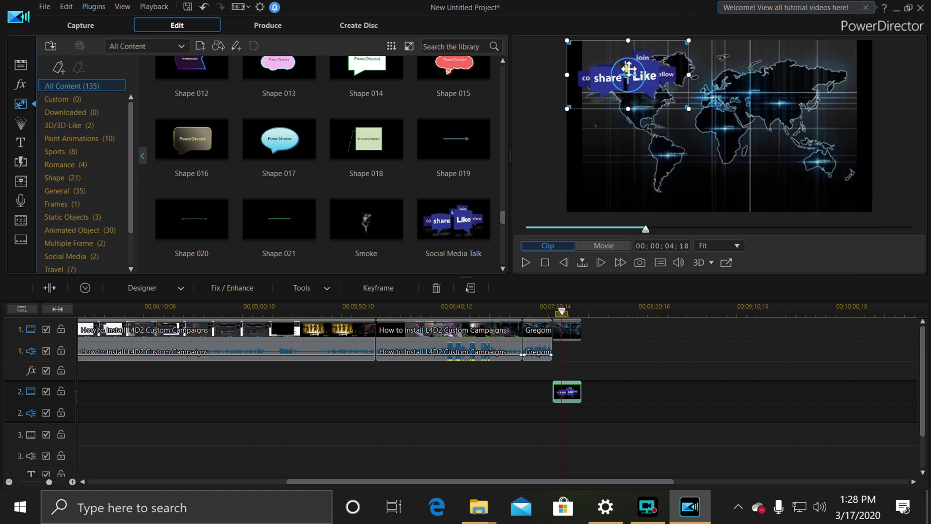
left_click_drag(628, 68, 711, 84)
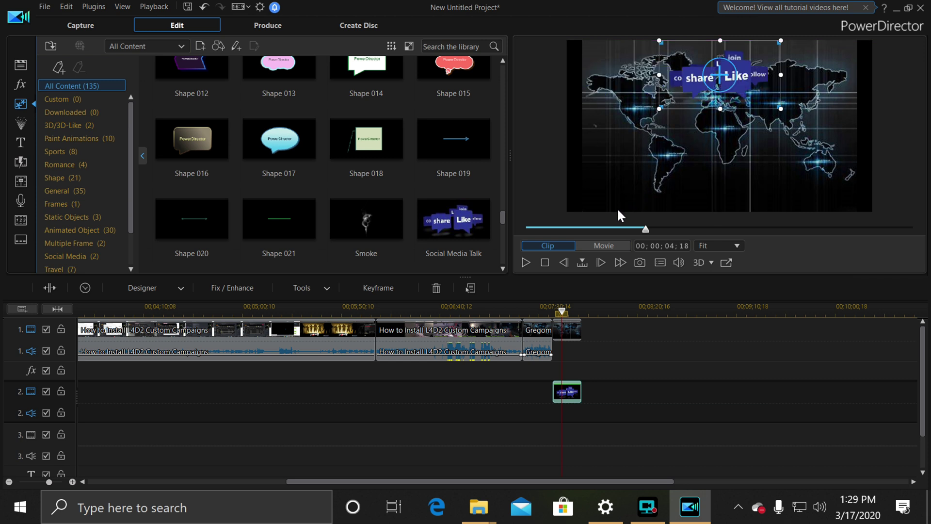
Play the end screen with the resized Social Media Talk object and return the playhead to the start of the Tech Background clip
left_click(523, 258)
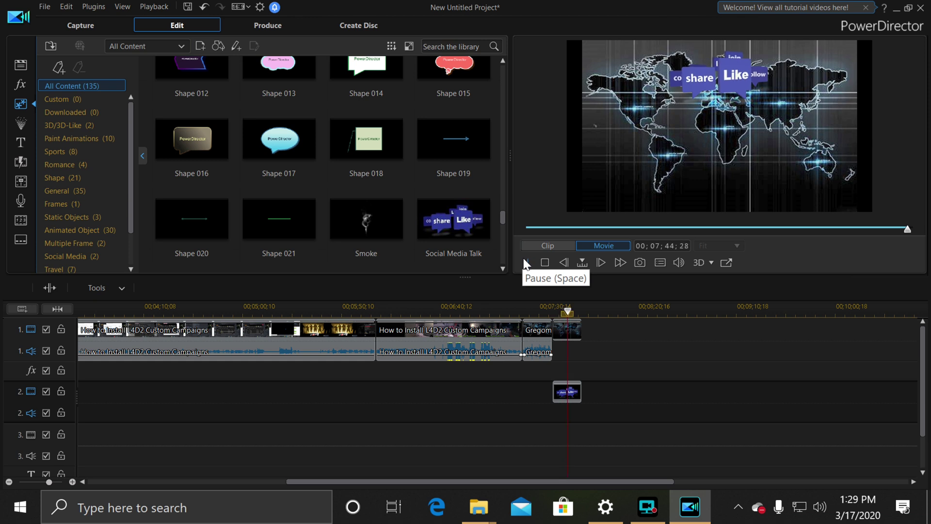
left_click(524, 262)
left_click(553, 303)
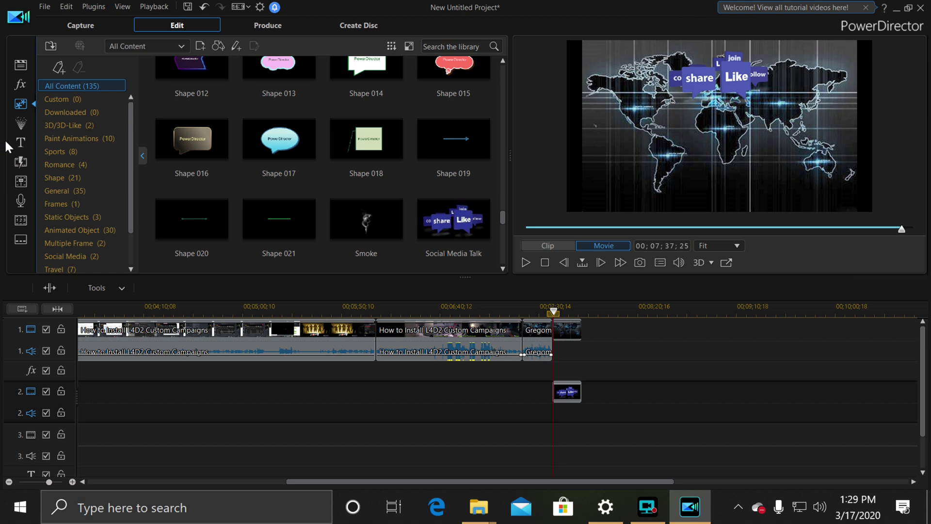
Add the Backdrop 01 title to video track 3 at the start of the Tech Background clip and extend it to that clip's end
left_click(18, 142)
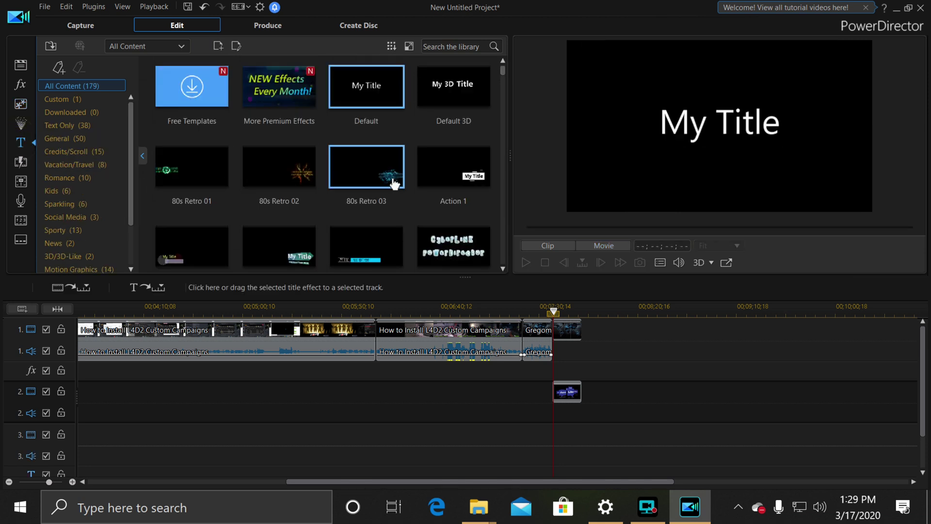
scroll(463, 183, "down", 3)
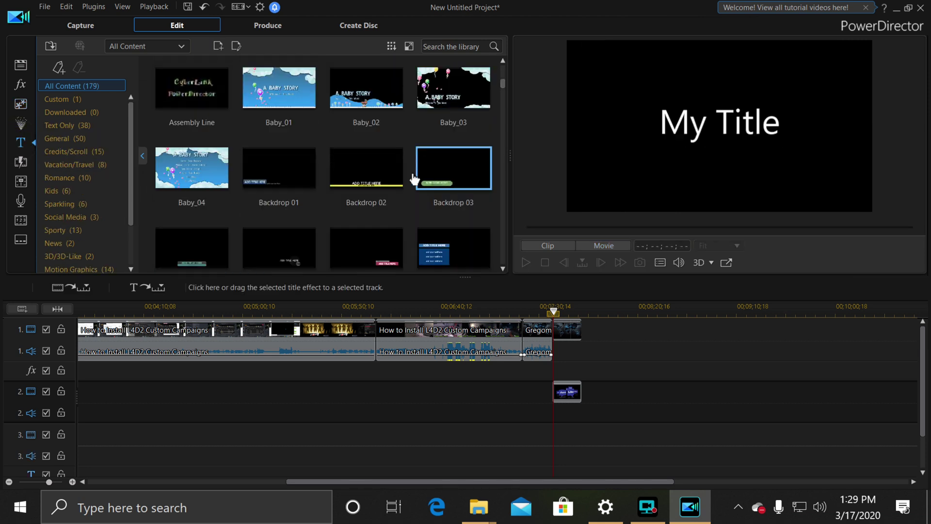
left_click_drag(272, 174, 555, 439)
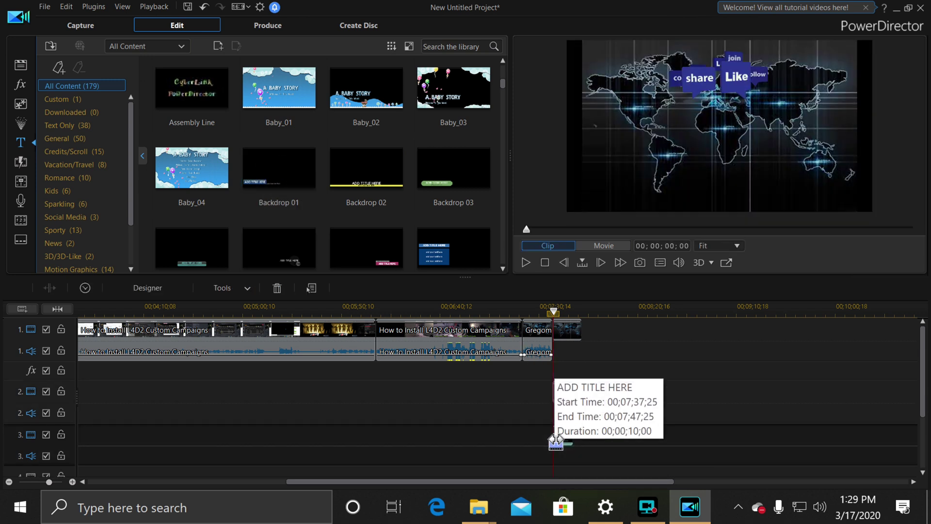
left_click_drag(574, 437, 580, 439)
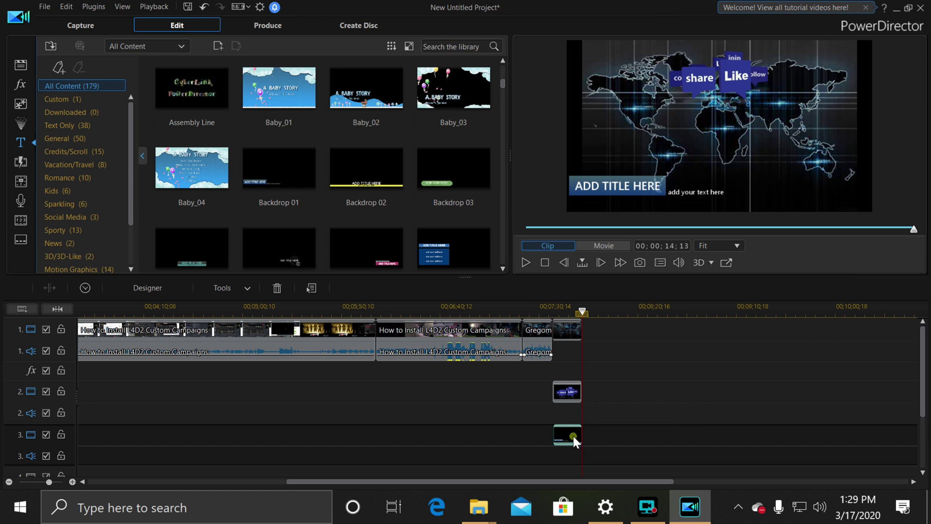
Open the Backdrop 01 title for editing and replace its main heading with "Gregomon Tutorials"
left_click(573, 438)
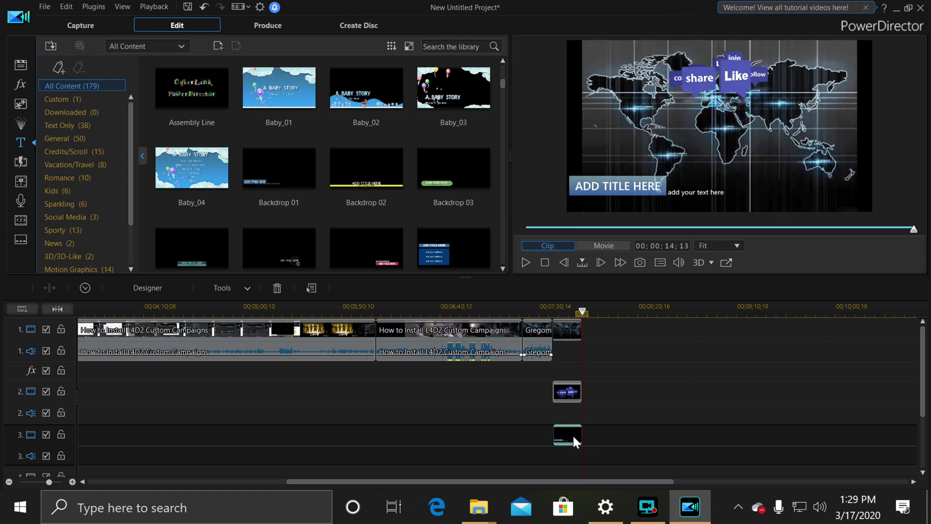
double_click(572, 435)
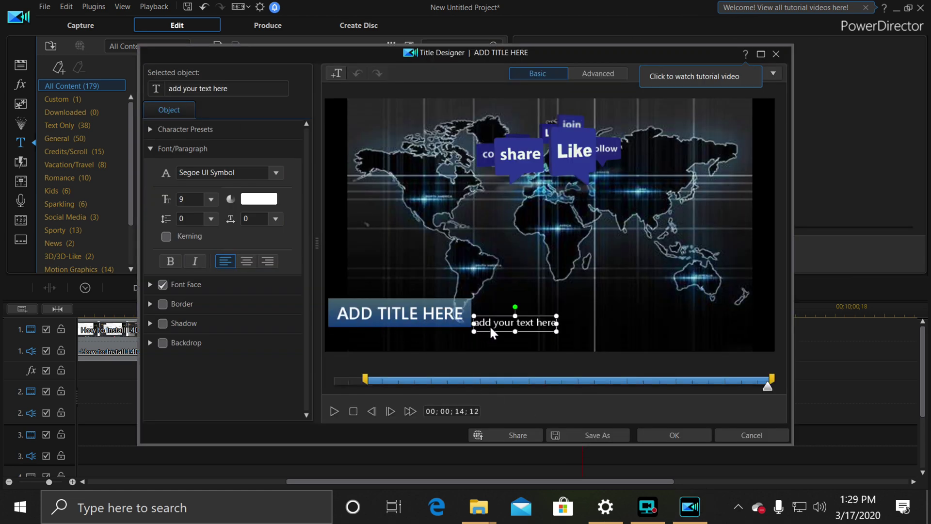
left_click(447, 319)
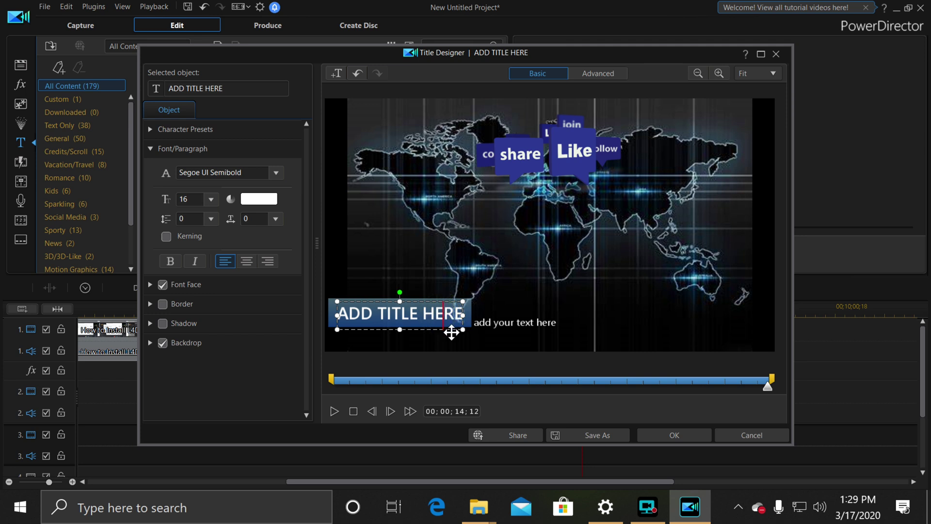
key("Delete")
key("Delete")
key("BackSpace")
key("BackSpace")
key("BackSpace")
key("BackSpace")
key("BackSpace")
key("BackSpace")
key("BackSpace")
key("BackSpace")
key("BackSpace")
key("BackSpace")
key("BackSpace")
key("BackSpace")
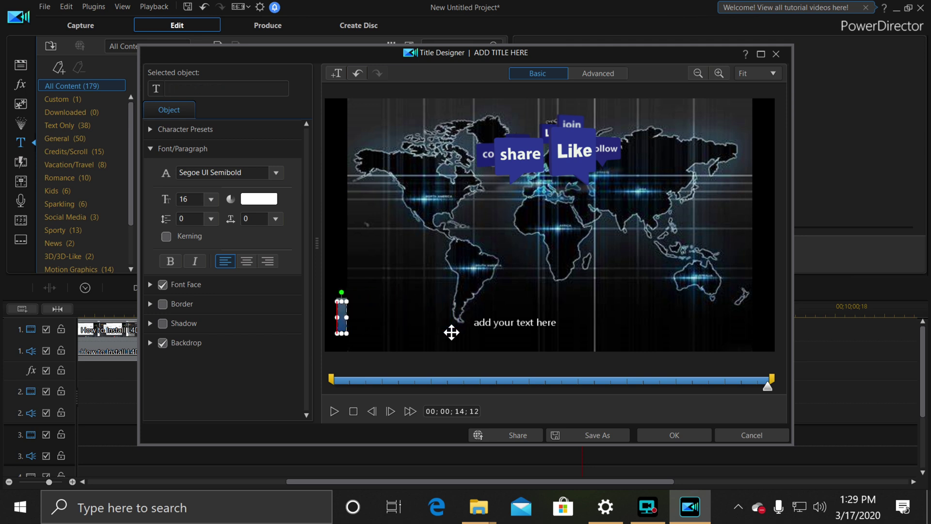
type("Gregom")
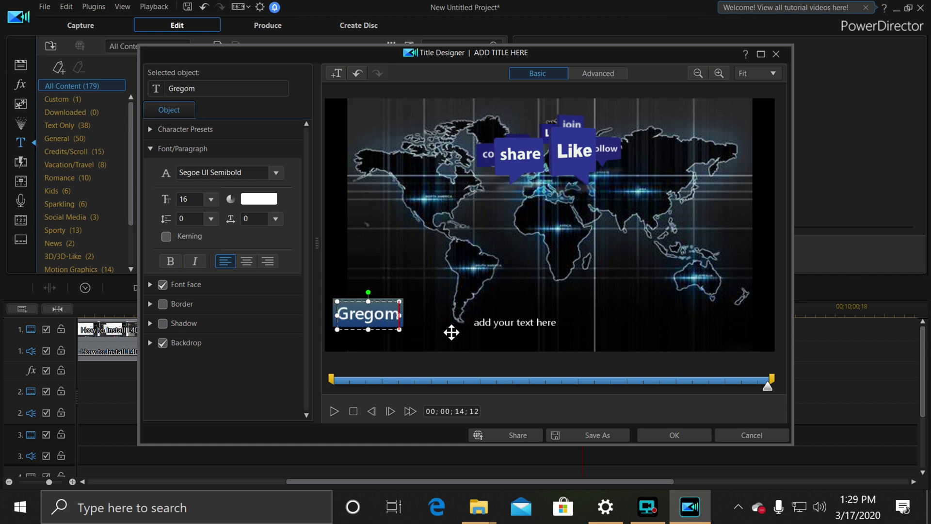
type("on Tu")
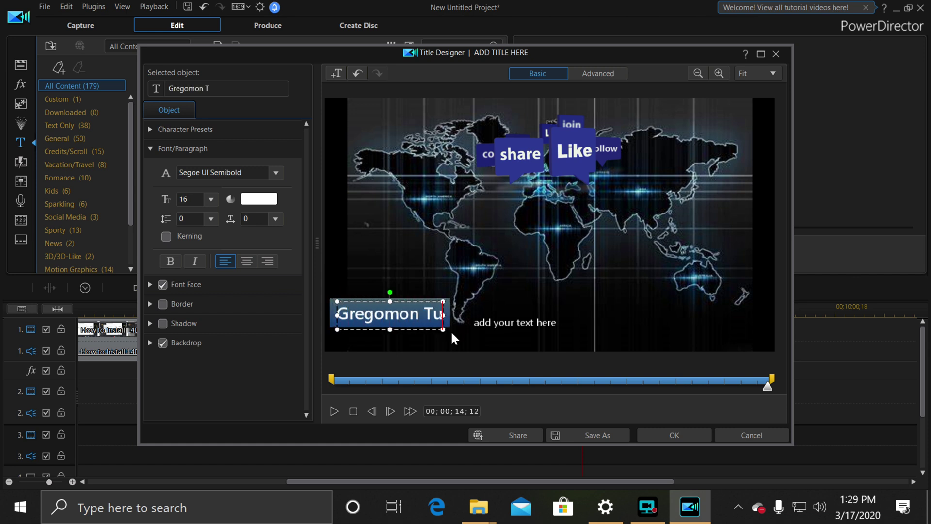
type("torials")
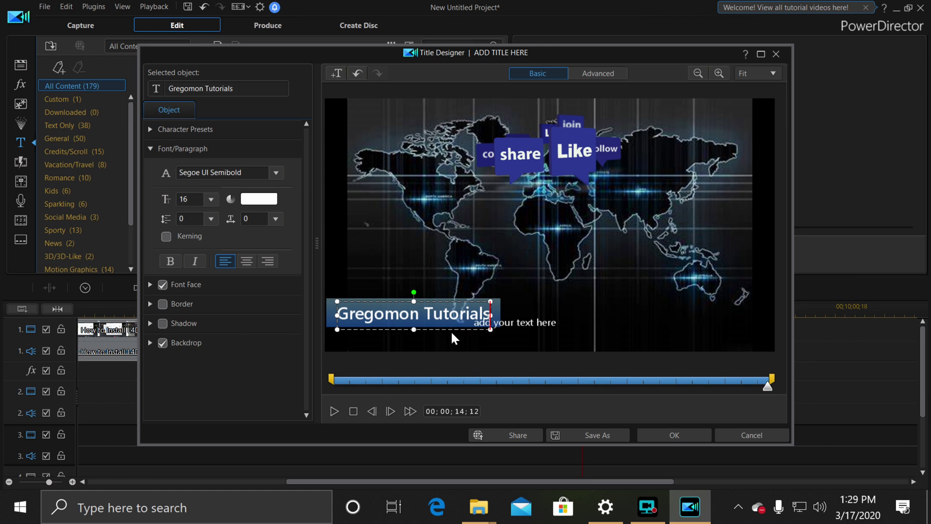
Move the title's secondary text slightly lower, clear of the heading, change it to "Like comment and subscribe" and apply the title edits
left_click(515, 323)
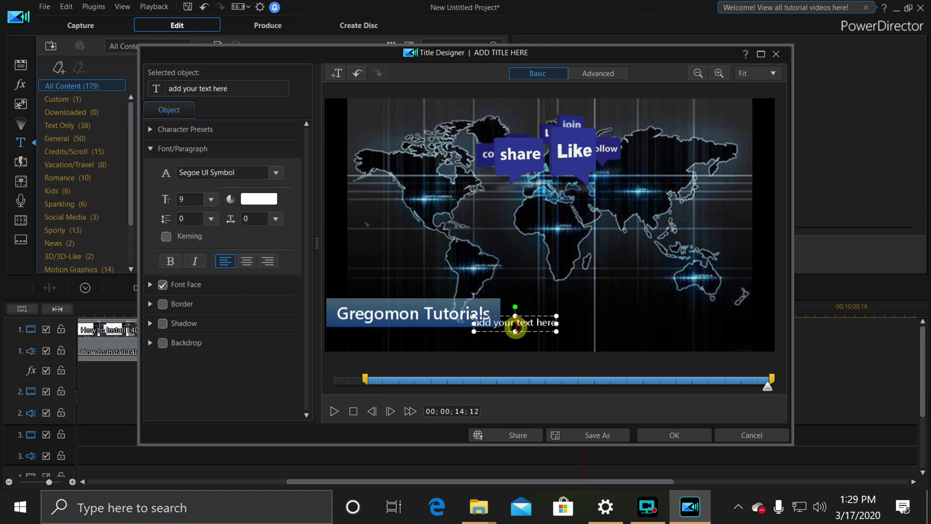
left_click_drag(531, 331, 533, 342)
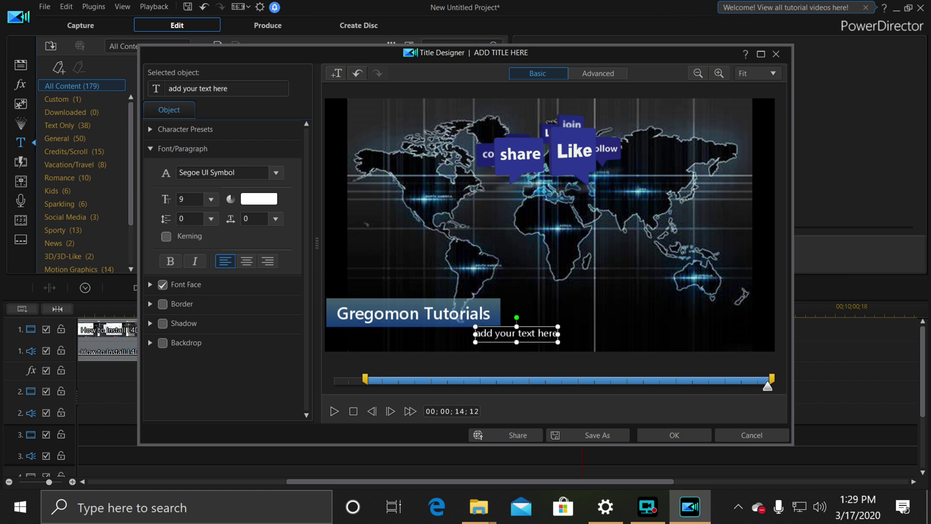
left_click(532, 335)
double_click(532, 334)
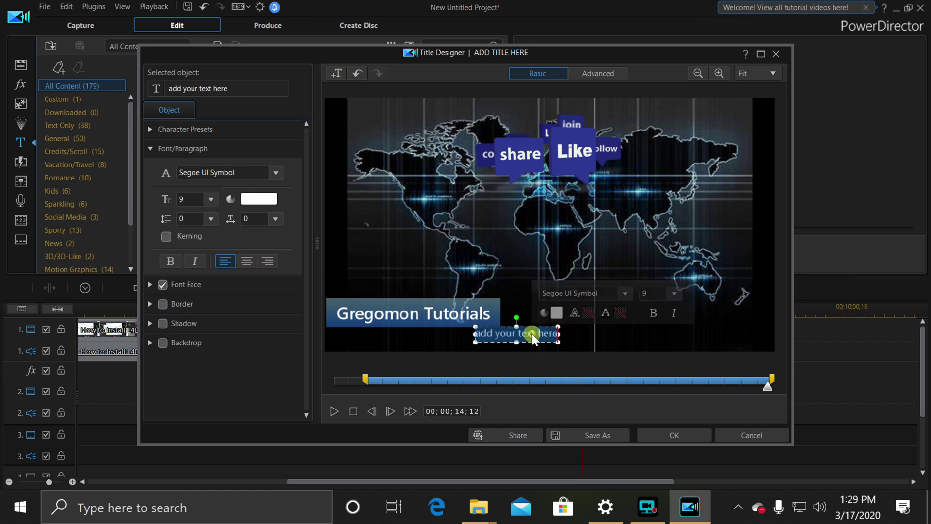
type("L")
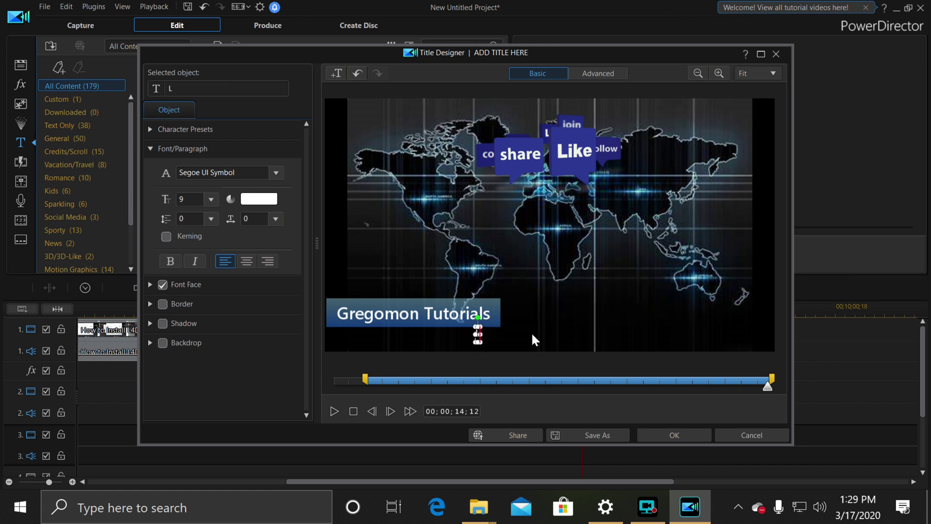
type("ike comment a")
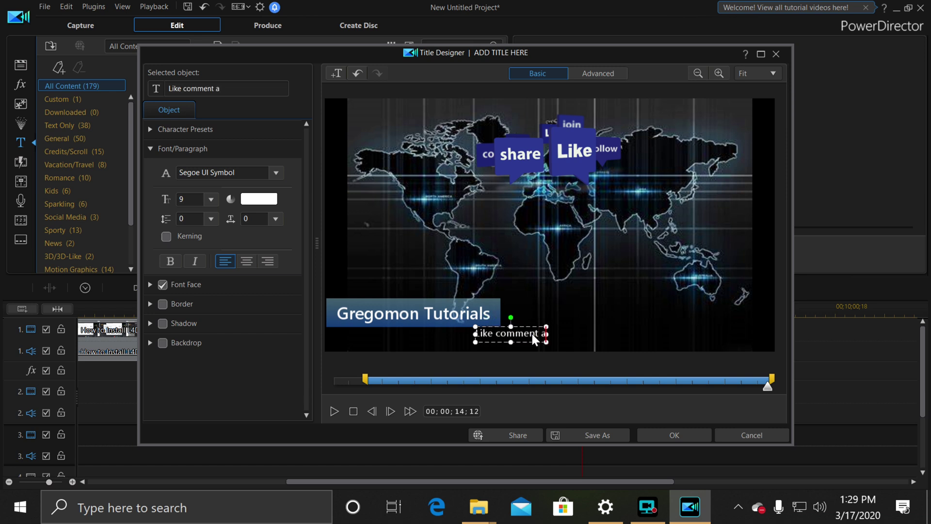
type("nd subscribe")
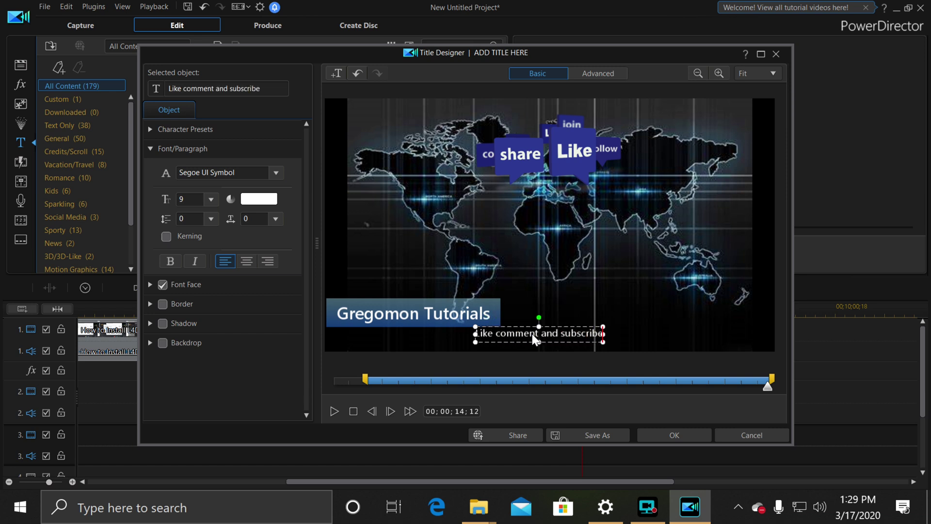
key("Return")
key("BackSpace")
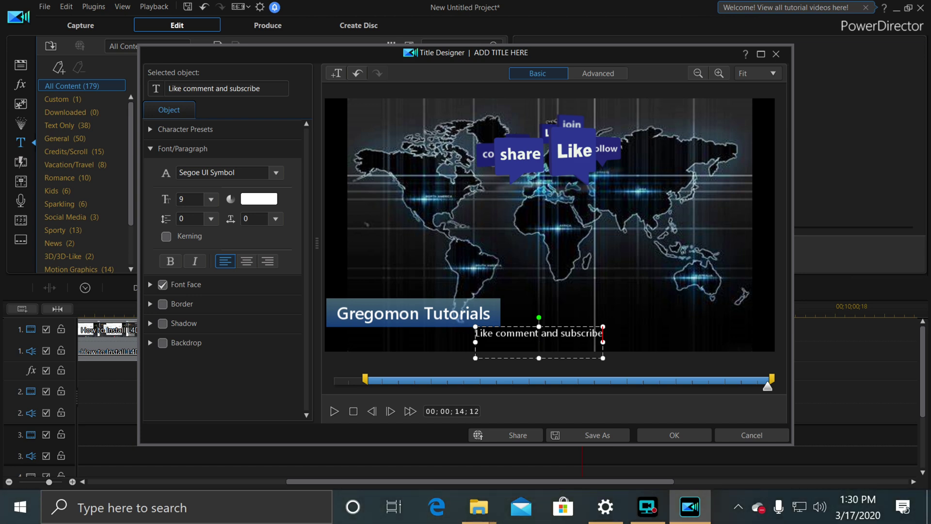
left_click(675, 436)
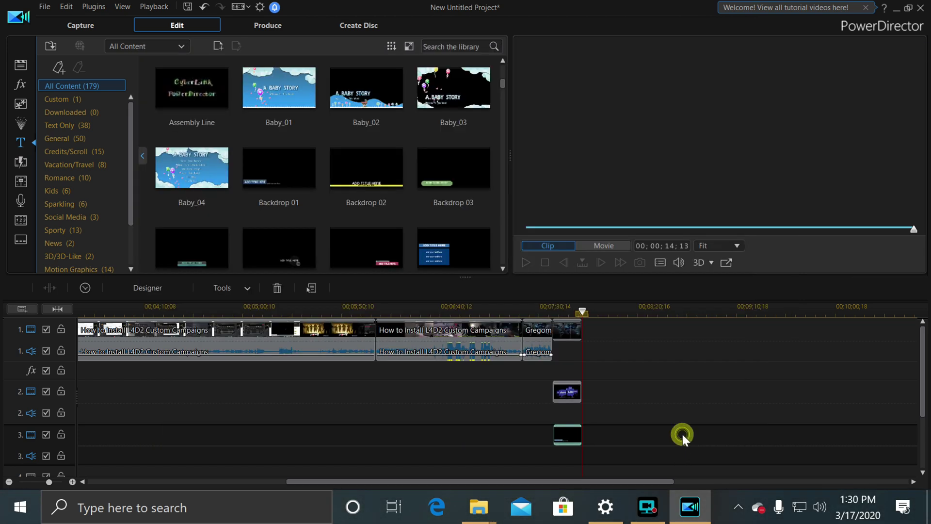
Preview the edited title over the end screen from the start of the Tech Background clip
left_click(554, 310)
left_click(526, 261)
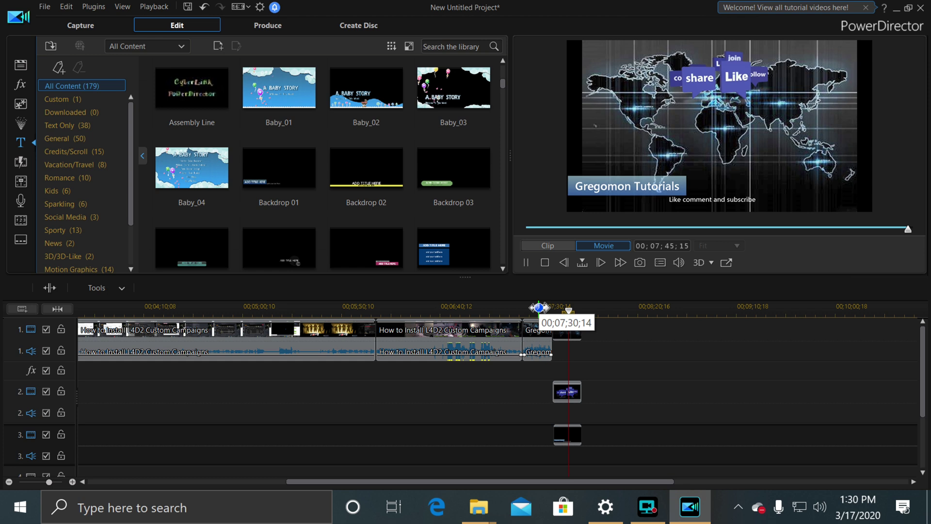
left_click(525, 263)
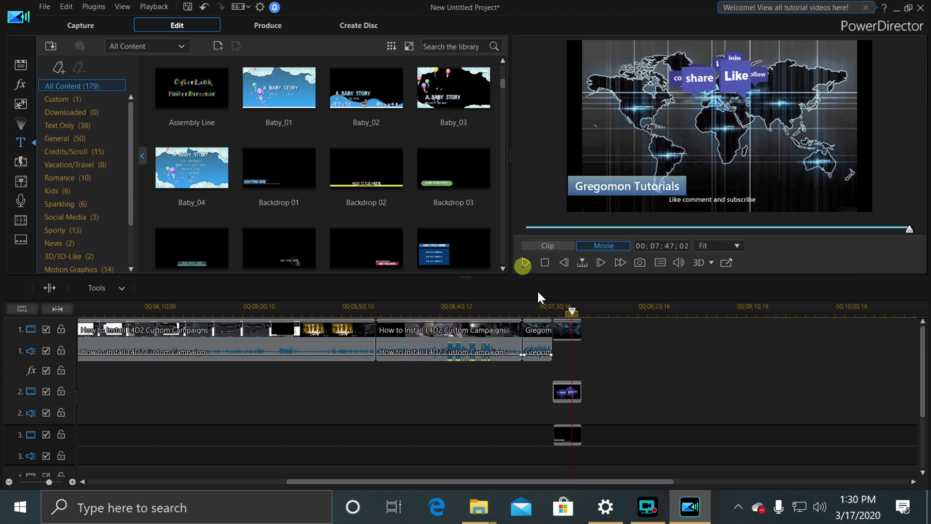
Play the transition from the end of the recording through the outro into the end screen, and return the playhead to the end screen's start
left_click(520, 310)
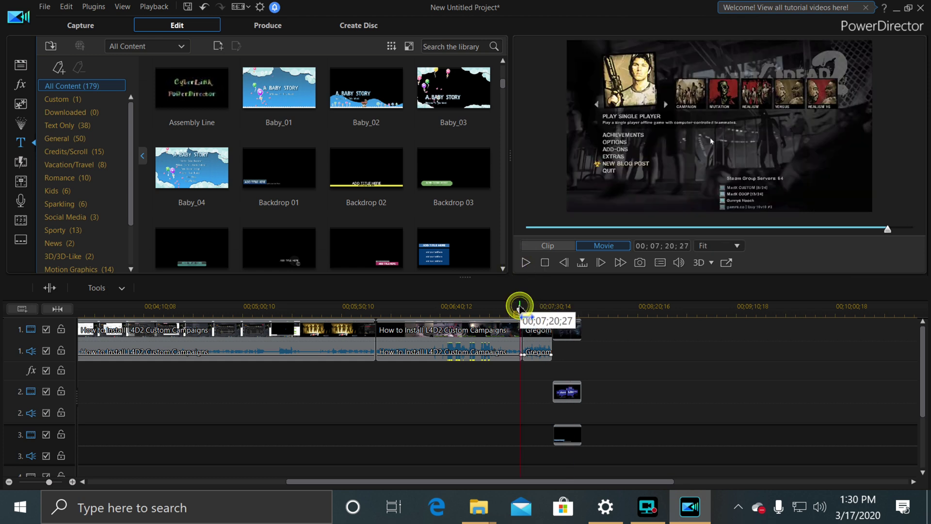
left_click(525, 263)
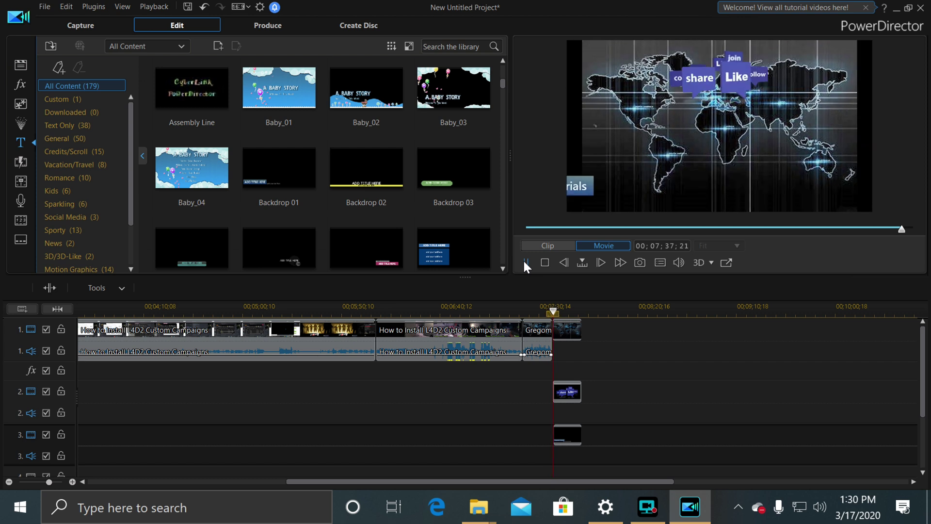
left_click(524, 262)
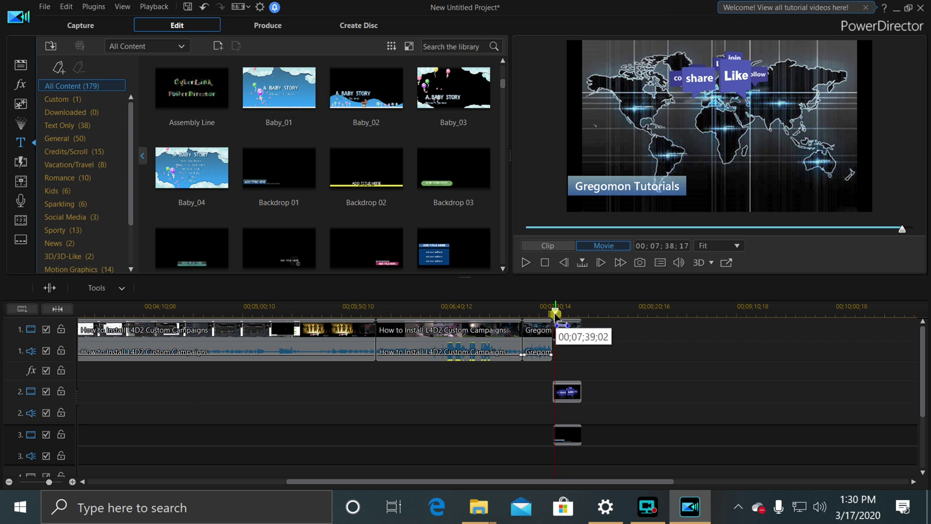
left_click_drag(563, 325, 561, 325)
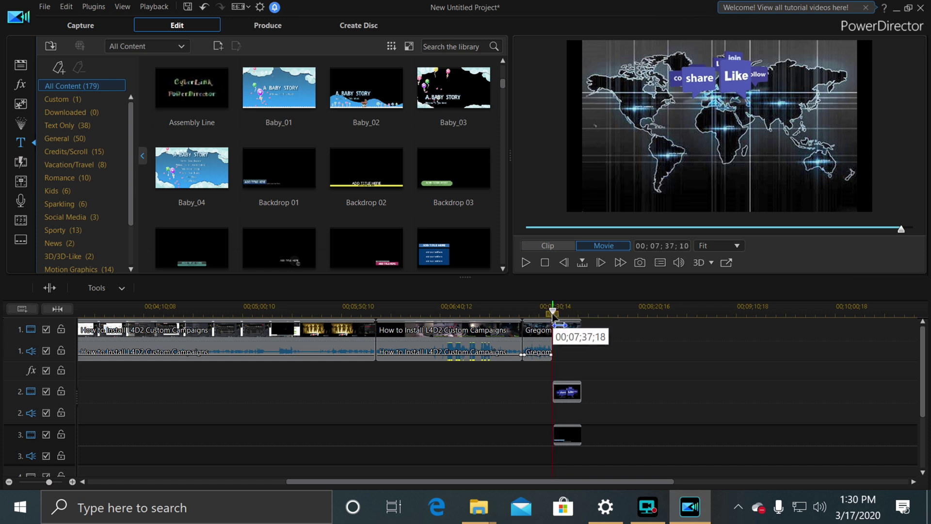
Check the Background Music library and return to the imported media content with audio files shown
left_click(23, 65)
left_click(173, 47)
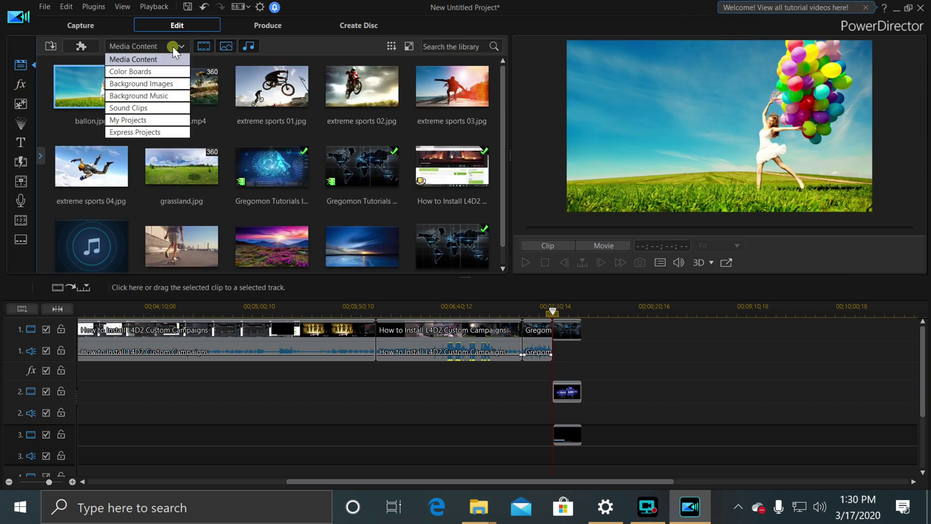
left_click(168, 95)
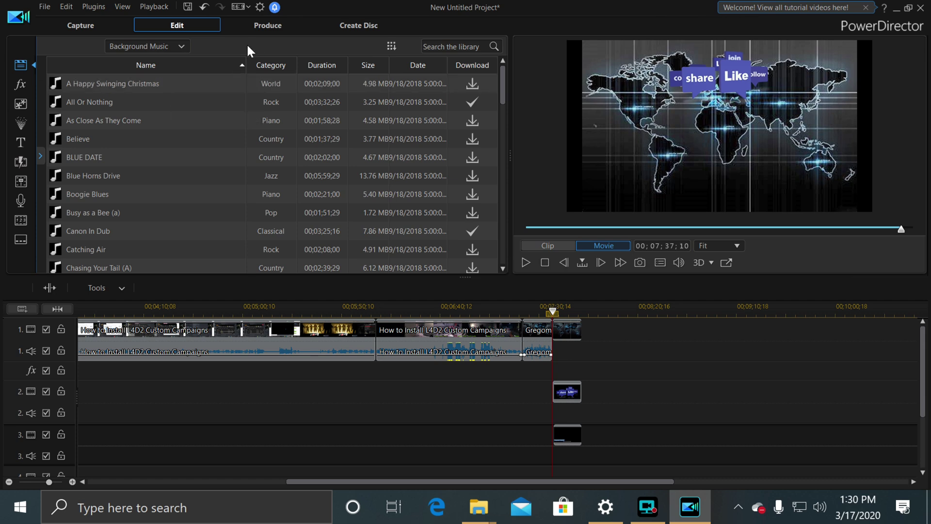
left_click(179, 45)
left_click(172, 57)
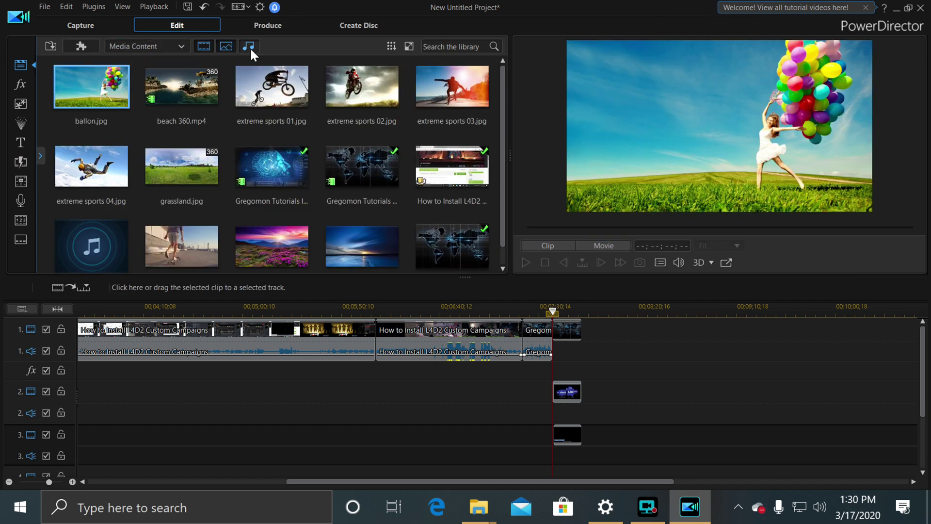
left_click(250, 48)
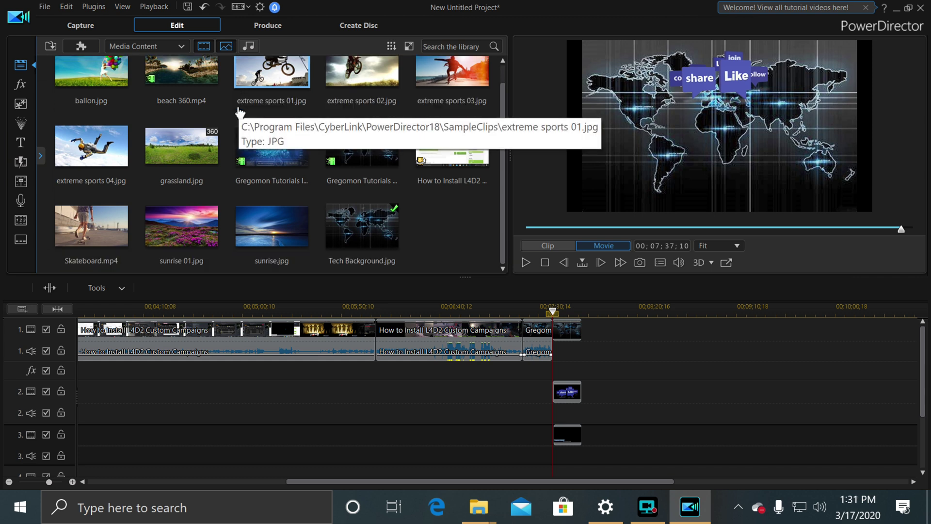
left_click(248, 46)
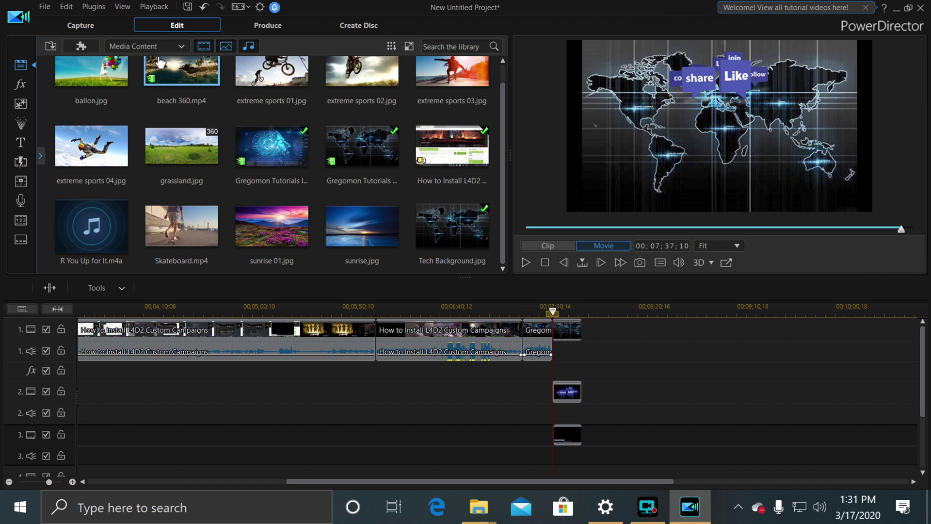
Place R You Up for It.m4a on audio track 2 from the end screen's start, split it at the end screen's end and delete the excess
left_click_drag(100, 223, 554, 418)
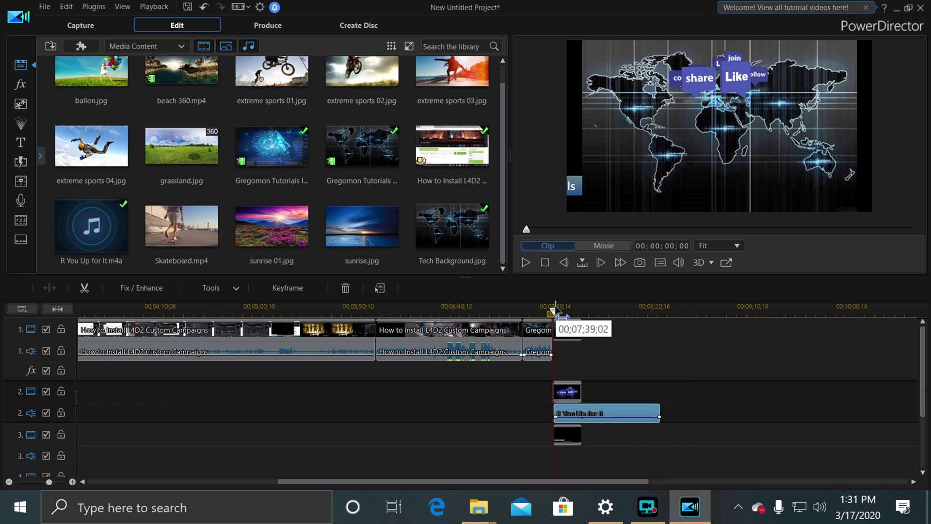
left_click_drag(554, 308, 584, 313)
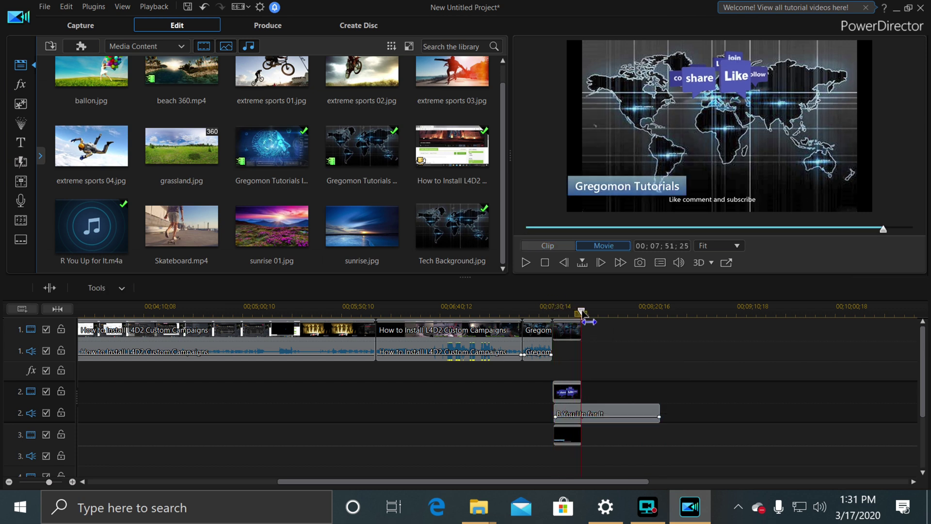
left_click(594, 413)
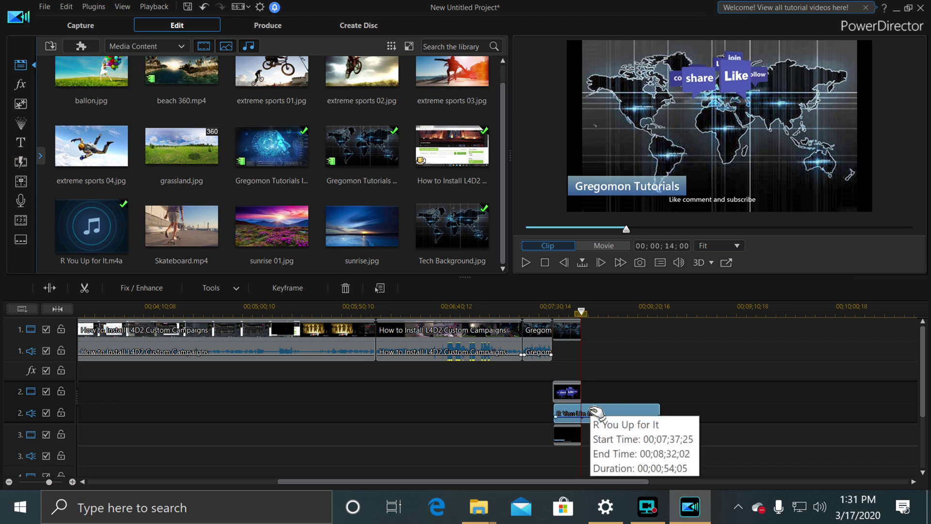
left_click(49, 288)
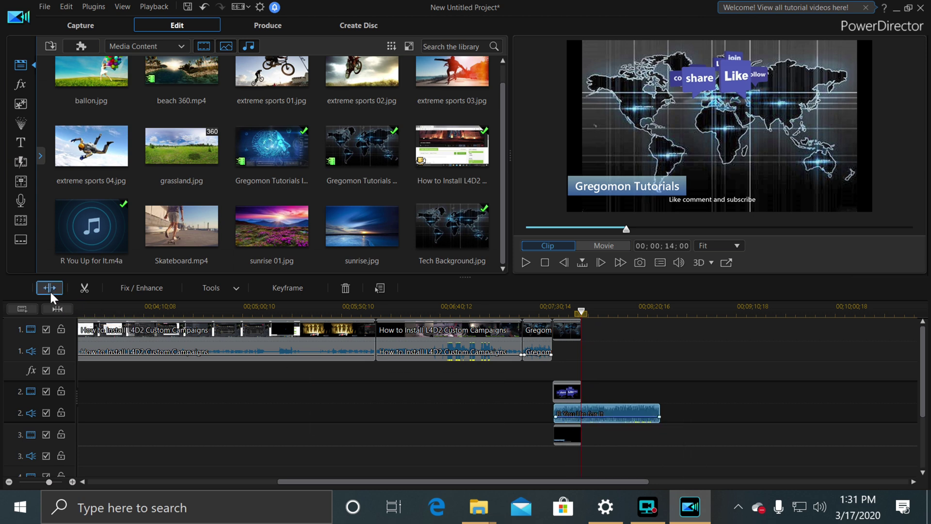
left_click(627, 413)
key("Delete")
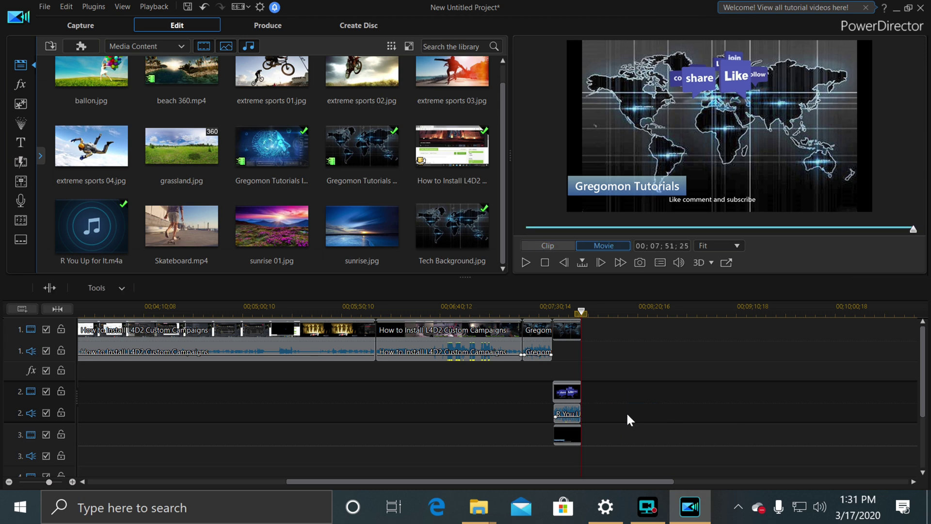
Play the end screen from its start, play the intro into the recording, and skim through the recording
left_click(552, 309)
left_click(528, 264)
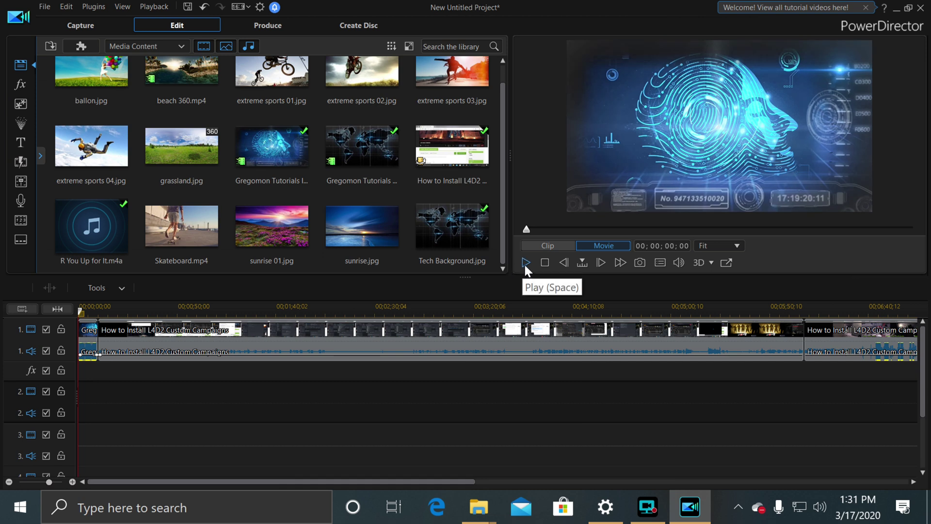
left_click(525, 262)
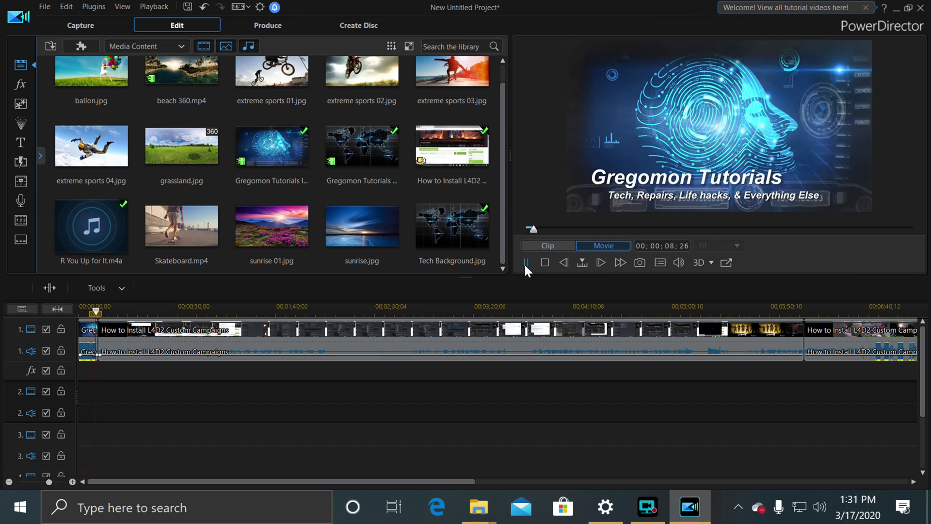
left_click(525, 263)
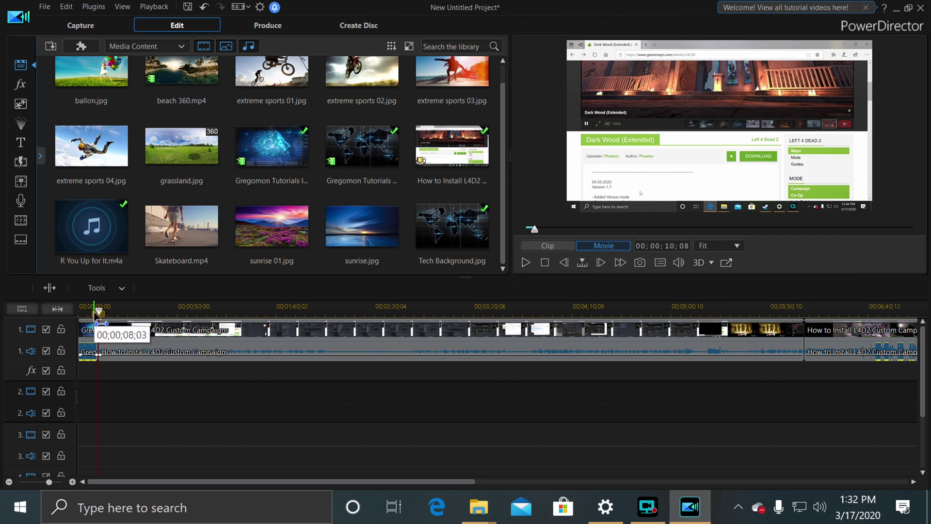
left_click_drag(98, 312, 466, 315)
Delete the end screen's background image from video track 1 and the social media animation from video track 2, filling the gap
scroll(516, 412, "right", 5)
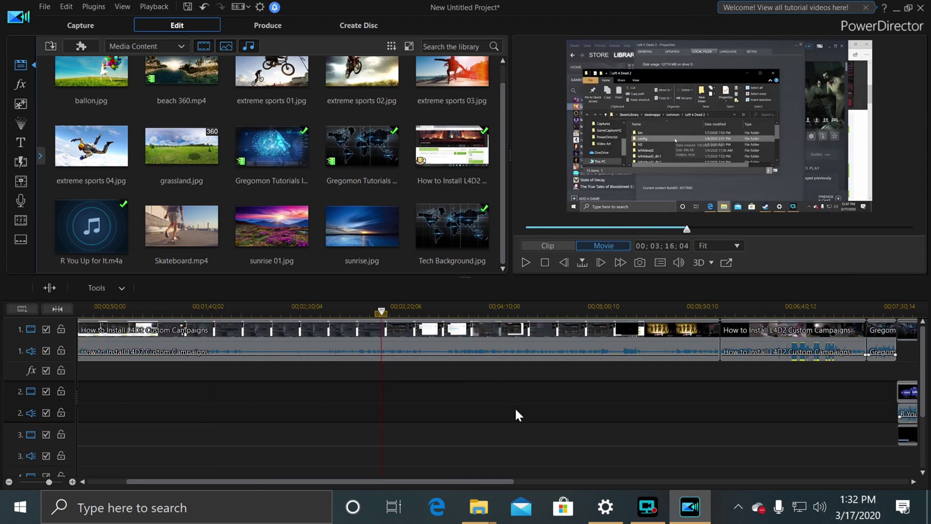
left_click(569, 330)
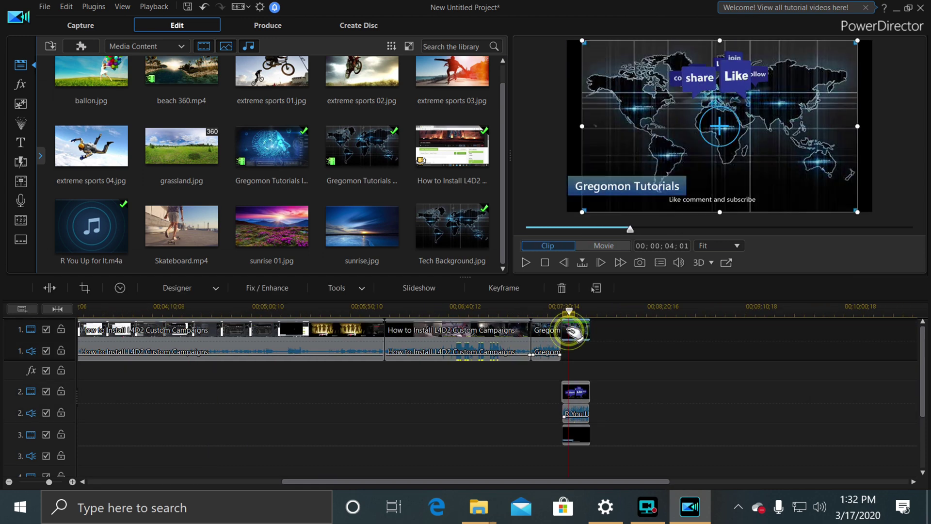
key("Delete")
left_click(585, 391)
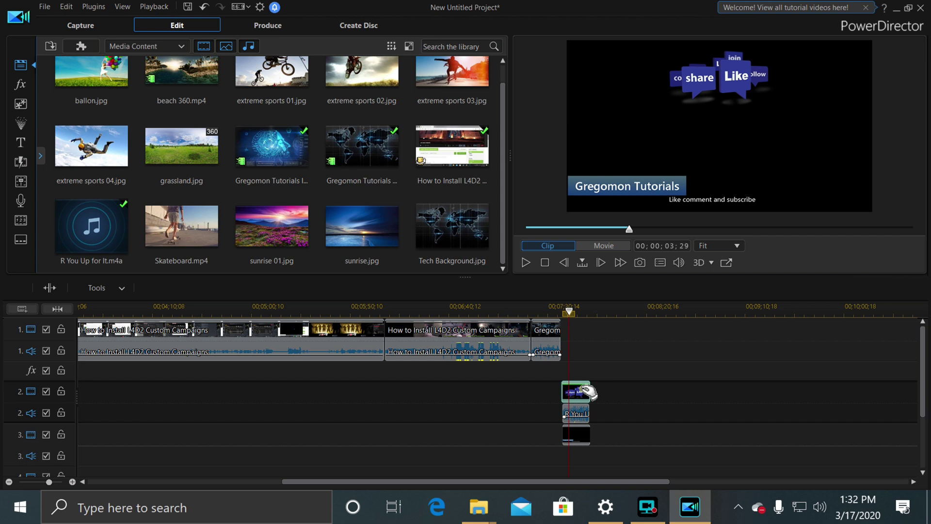
key("Delete")
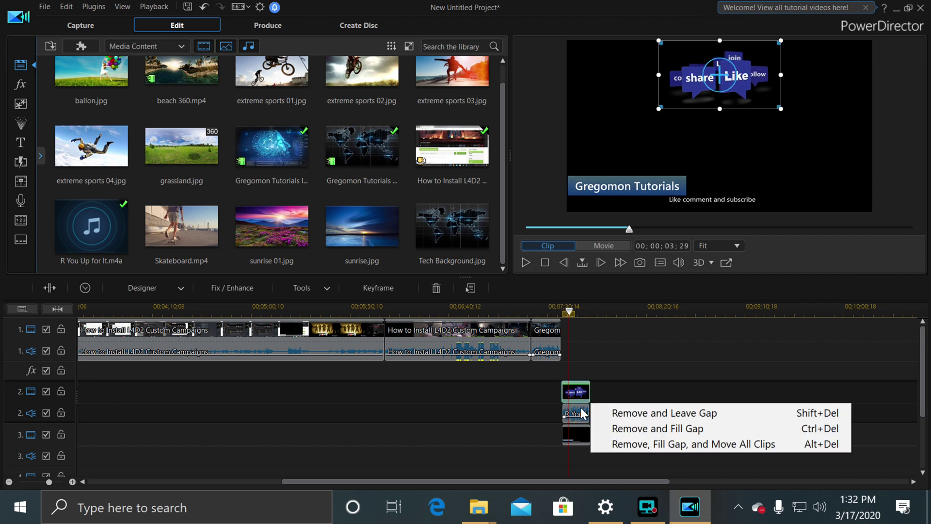
left_click(578, 396)
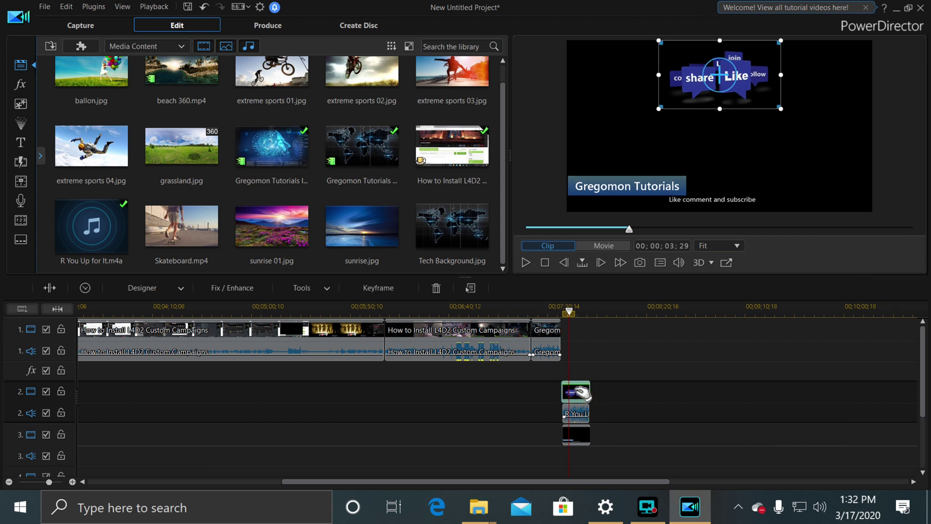
key("Delete")
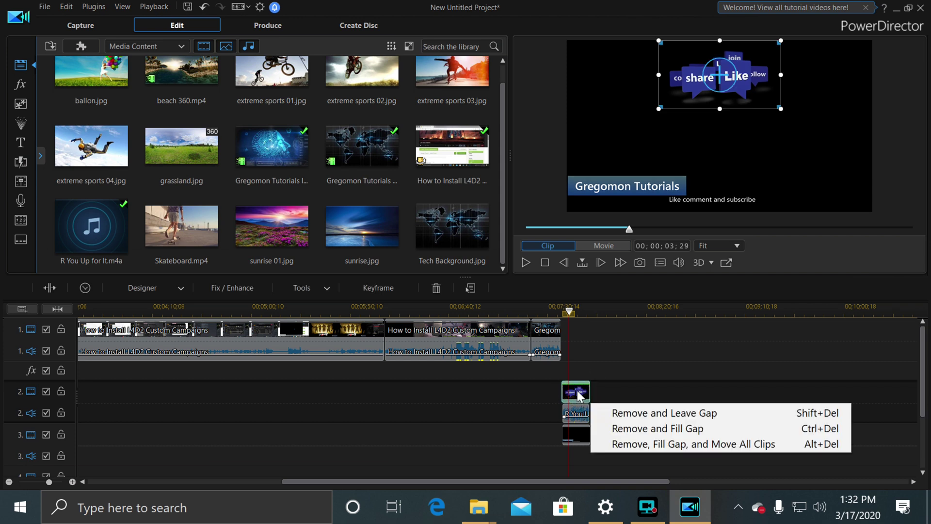
left_click(604, 429)
Delete the end screen's music clip from audio track 2 and its title from video track 3
left_click(583, 413)
key("Delete")
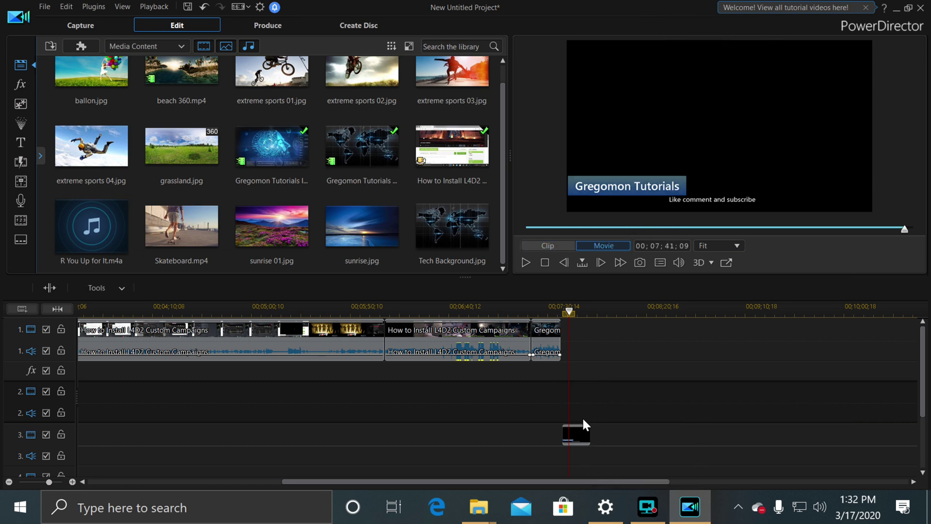
left_click(582, 430)
key("Delete")
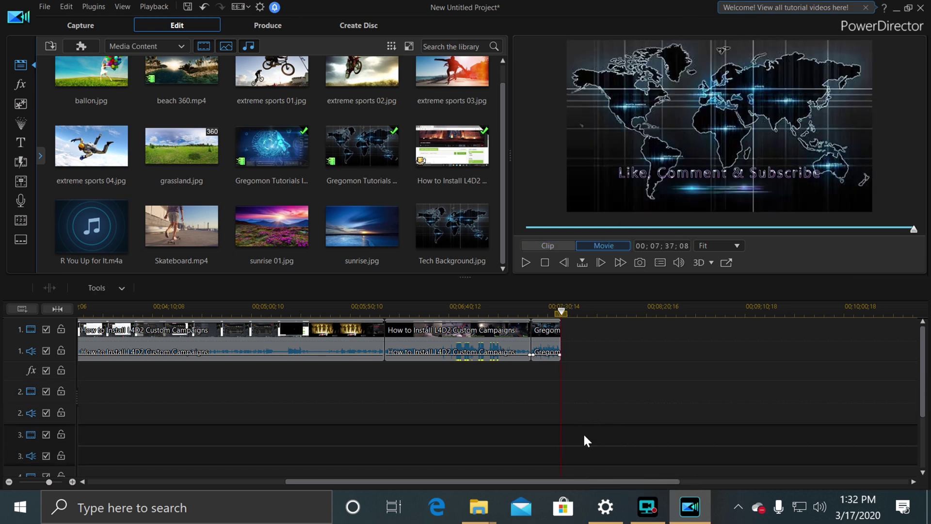
Look over the timeline from the intro to the outro in the editing workspace
scroll(370, 413, "left", 5)
scroll(369, 409, "right", 5)
scroll(368, 409, "left", 5)
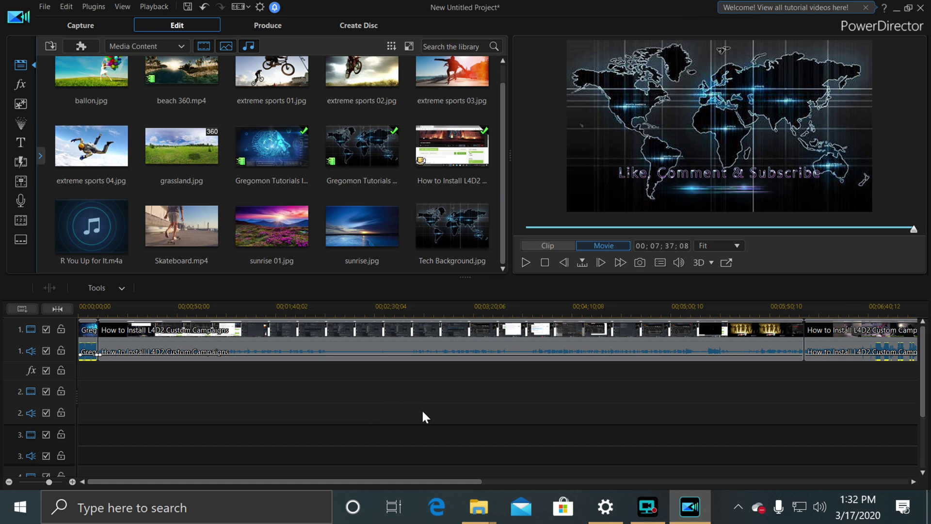
scroll(423, 411, "down", 2)
scroll(423, 411, "up", 2)
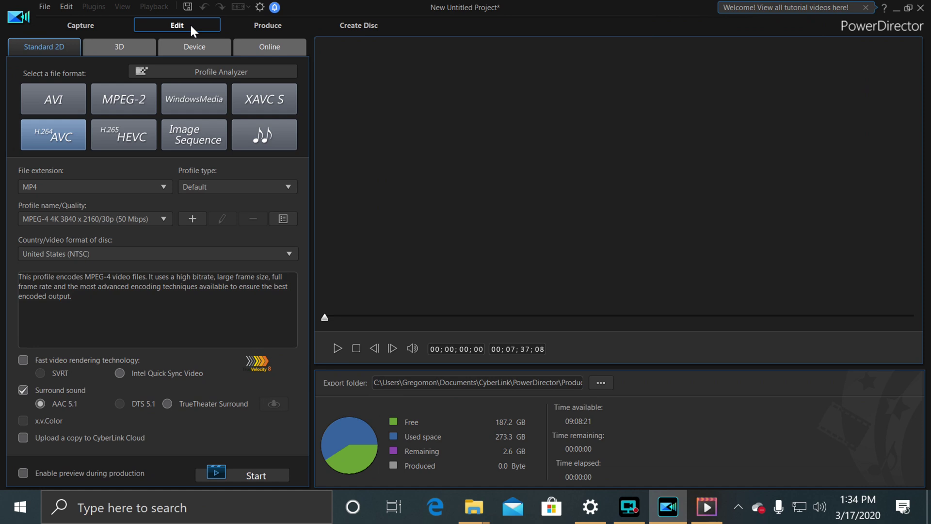
left_click(191, 24)
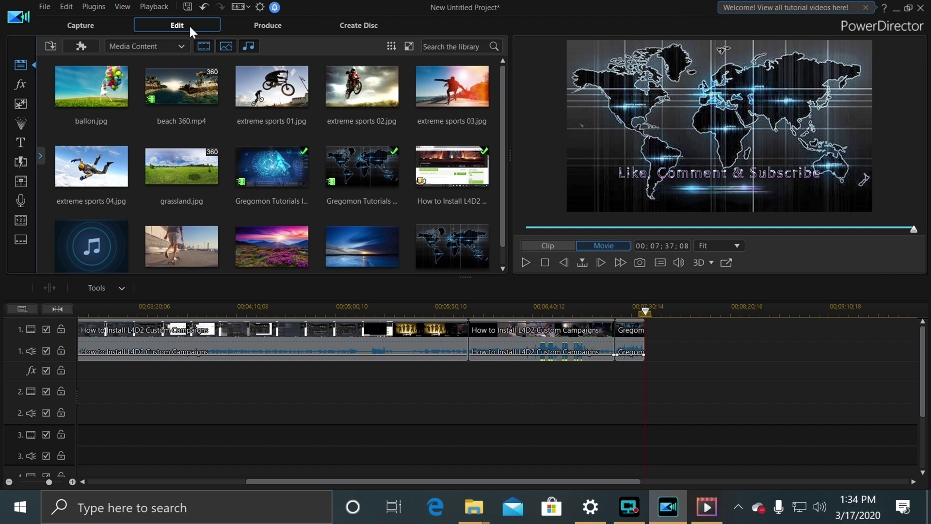
scroll(212, 383, "up", 5)
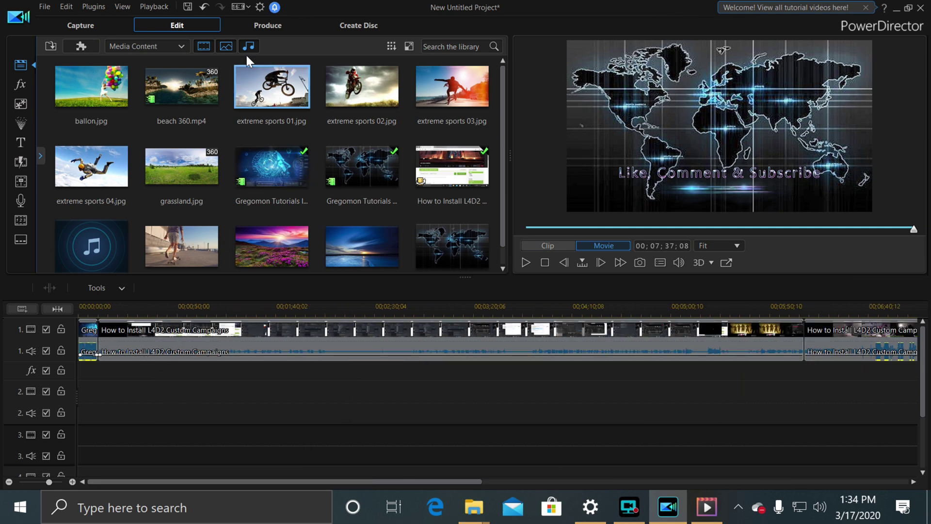
Produce the movie as an H.264 AVC MP4 with the MPEG-4 4K 3840 x 2160/30p (50 Mbps) profile and preview during production enabled
left_click(256, 28)
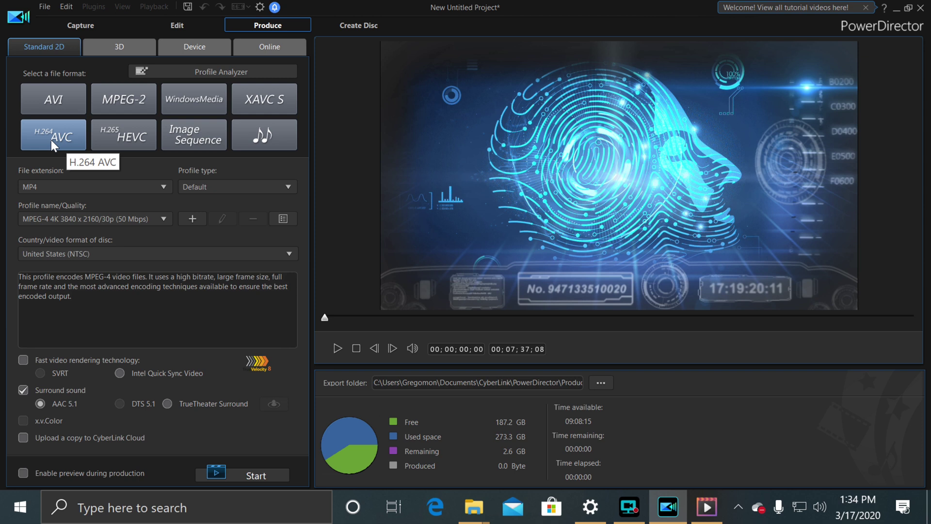
left_click(57, 181)
left_click(56, 182)
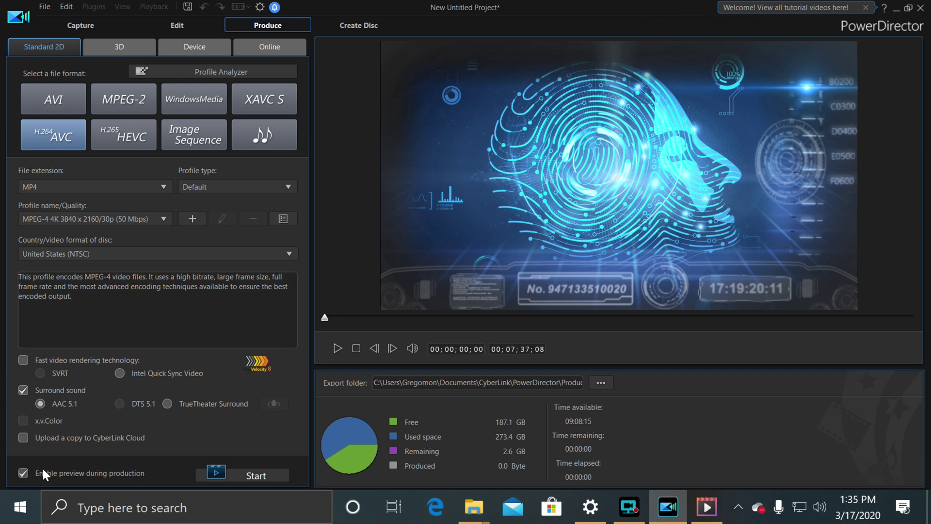
left_click(239, 473)
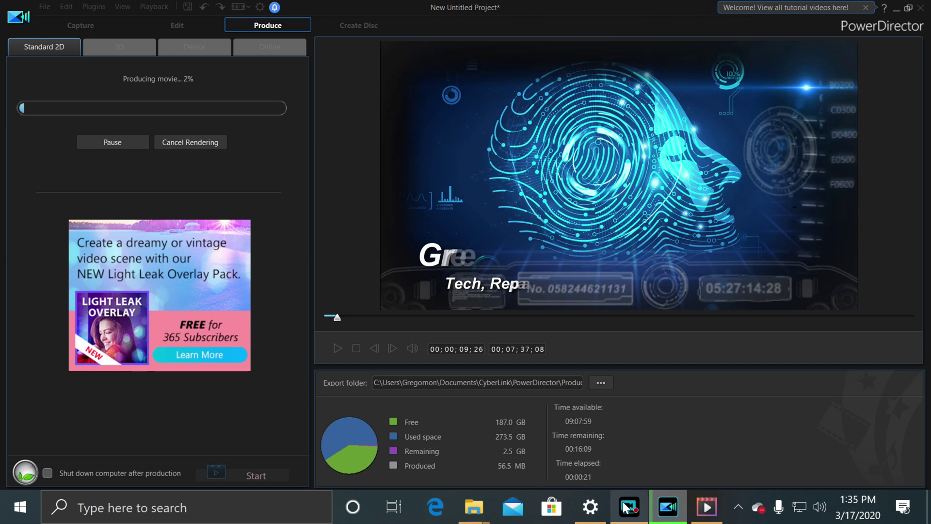
mouse_move(624, 502)
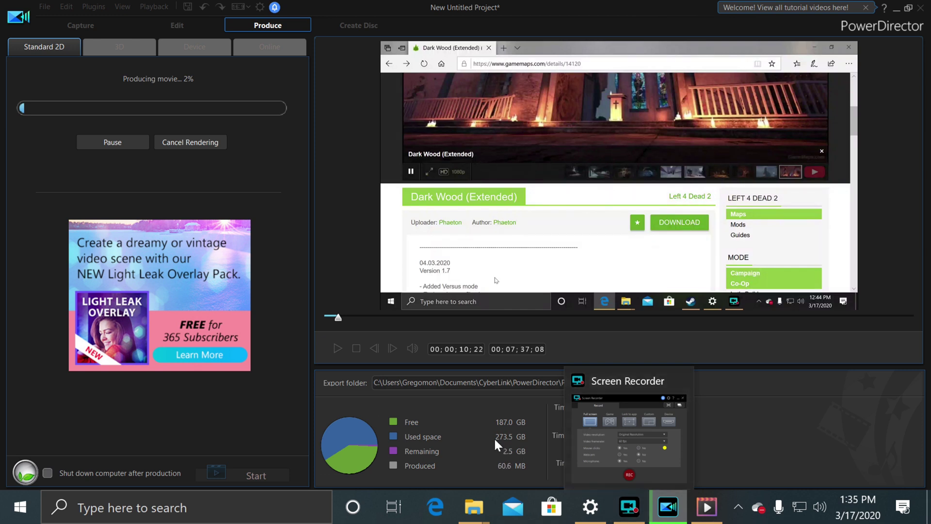